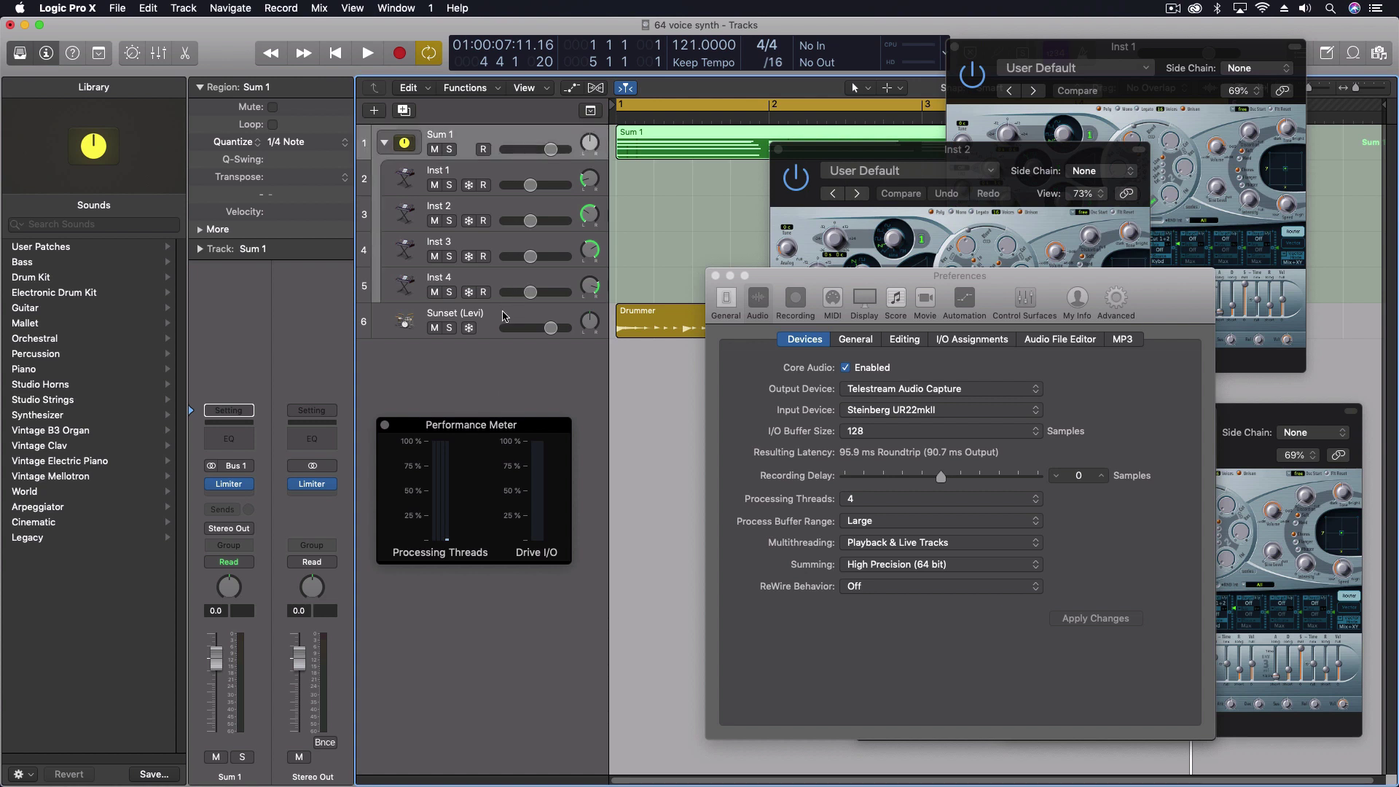
# Select the Sunset (Levi) drummer track, raise the Performance Meter, and play briefly through bar 4.
pyautogui.click(503, 315)
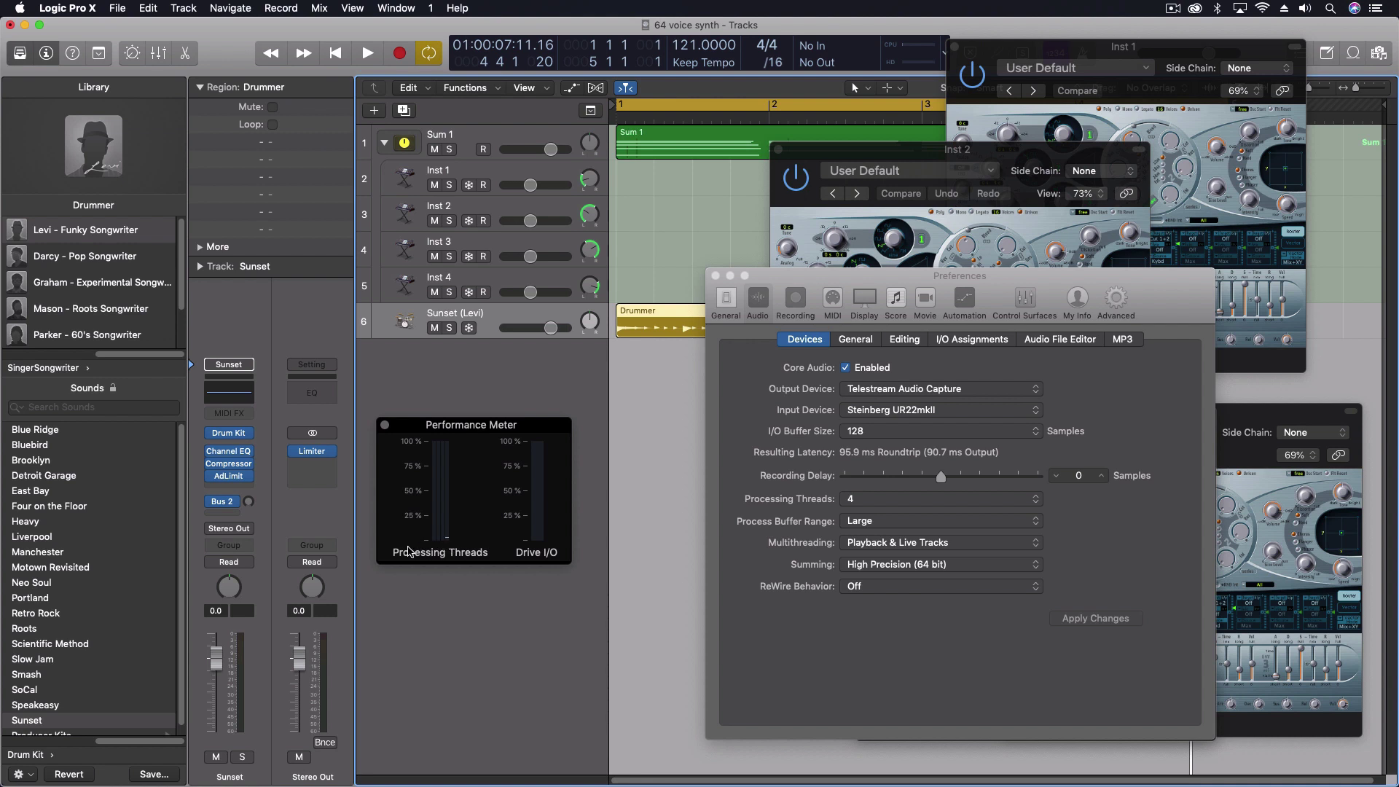
pyautogui.moveTo(472, 429); pyautogui.dragTo(473, 380)
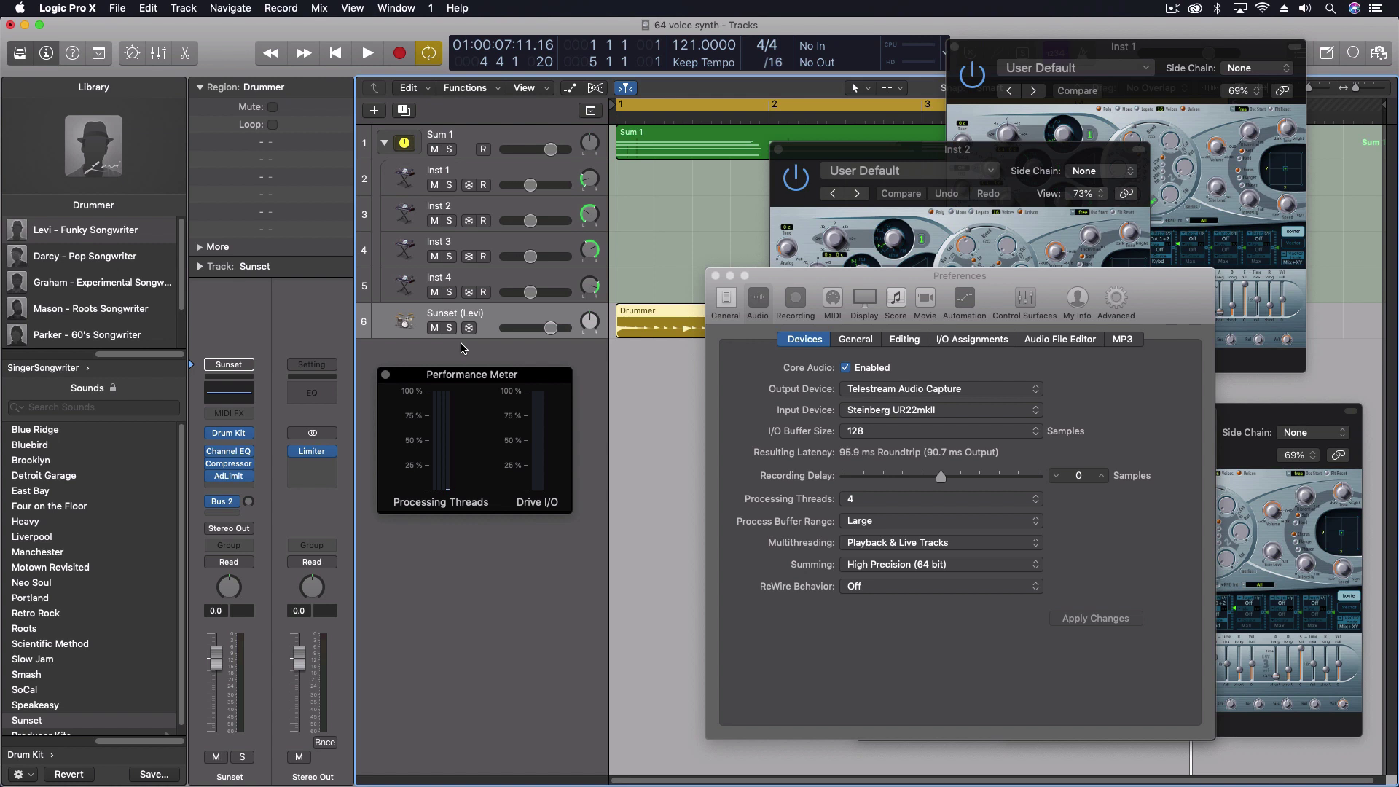
pyautogui.press('space')
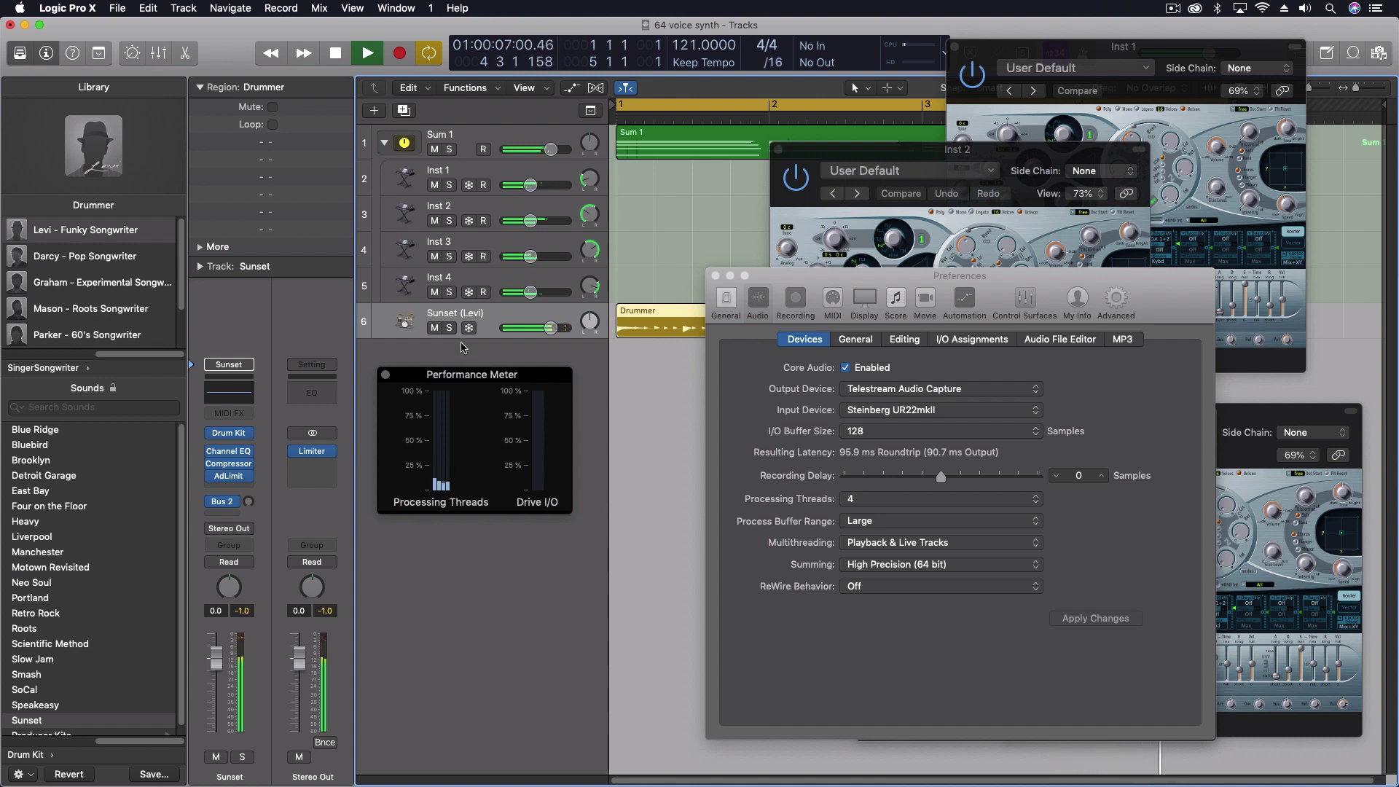
pyautogui.press('space')
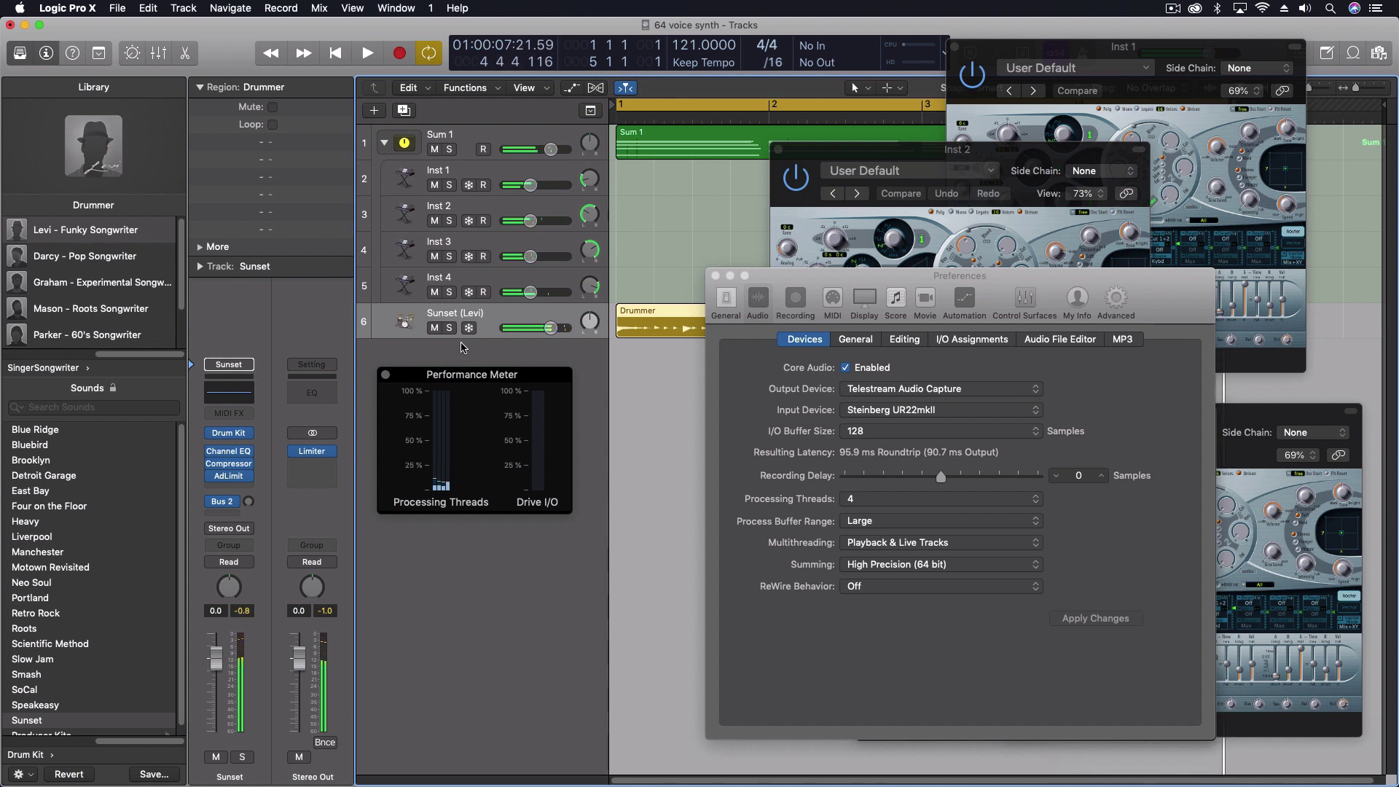
# Select the Inst 4 synth track and run a short playback pass to watch thread load.
pyautogui.click(493, 277)
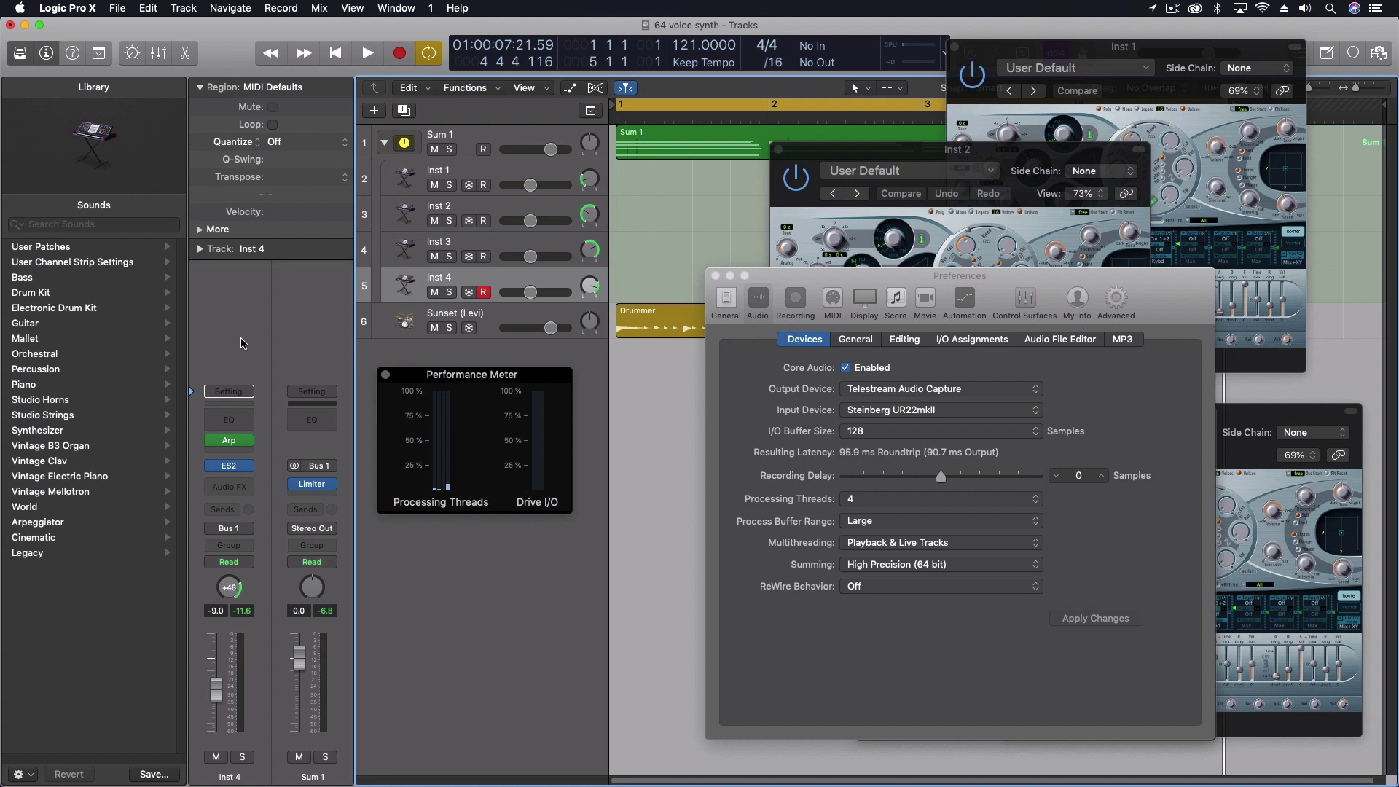
pyautogui.press('space')
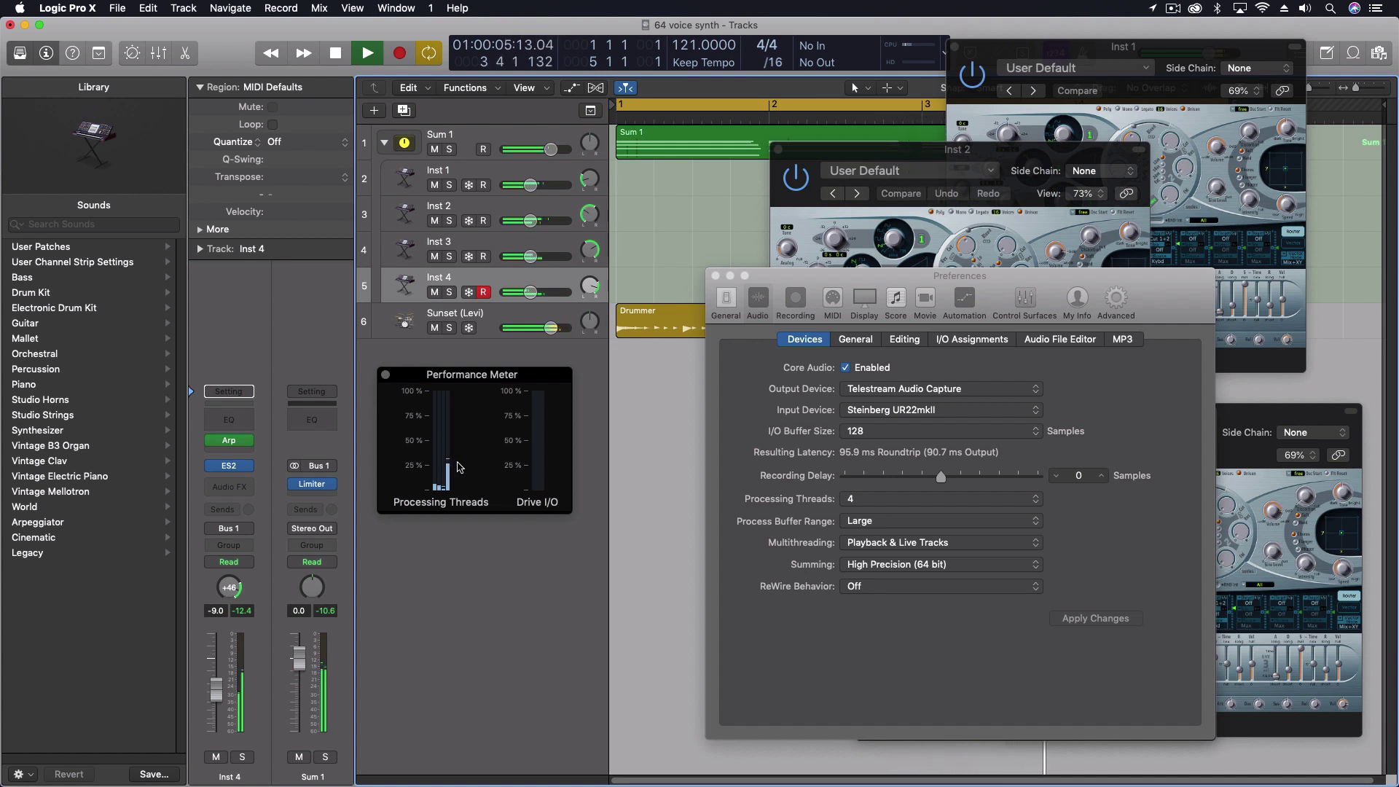
pyautogui.press('space')
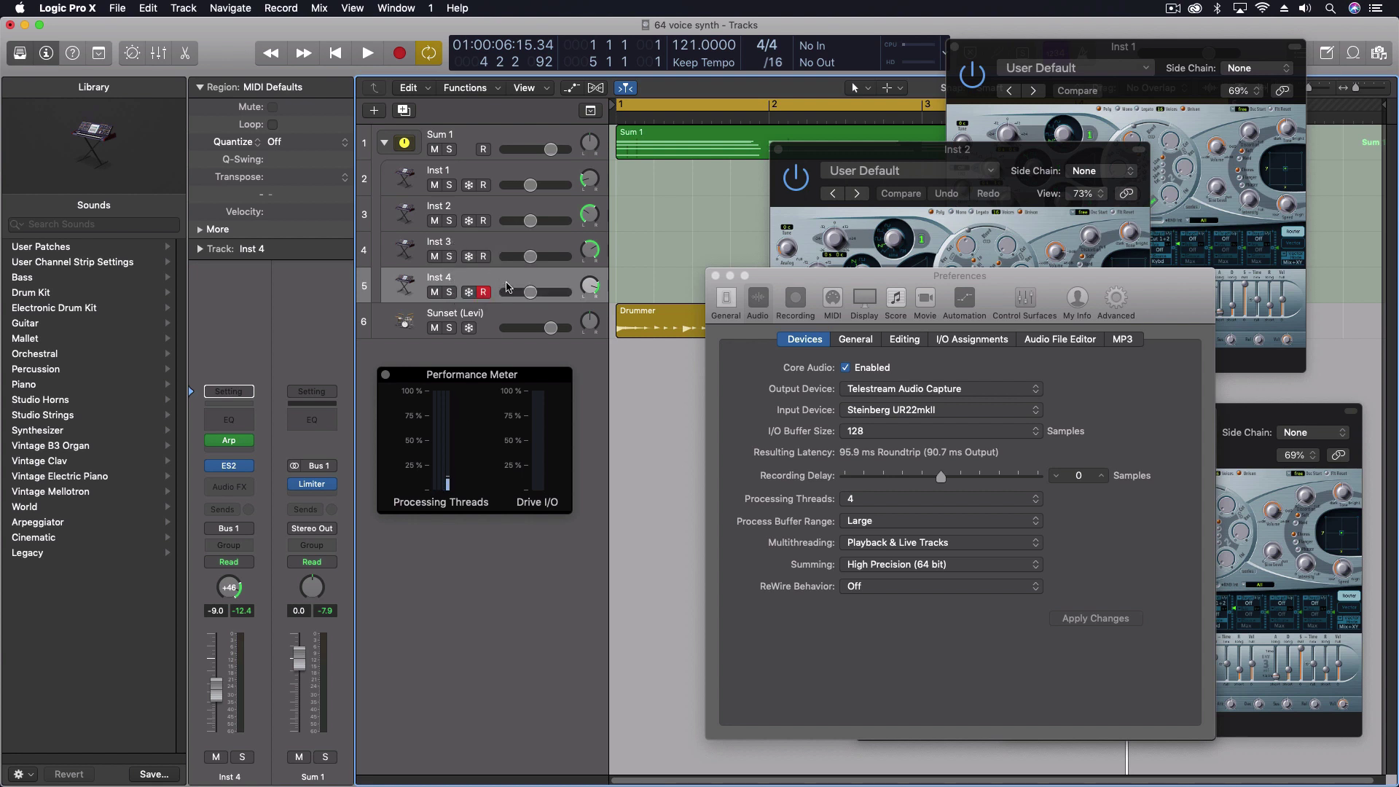
# Turn on Capture Recording in the control bar's transport customization settings.
pyautogui.rightClick(227, 57)
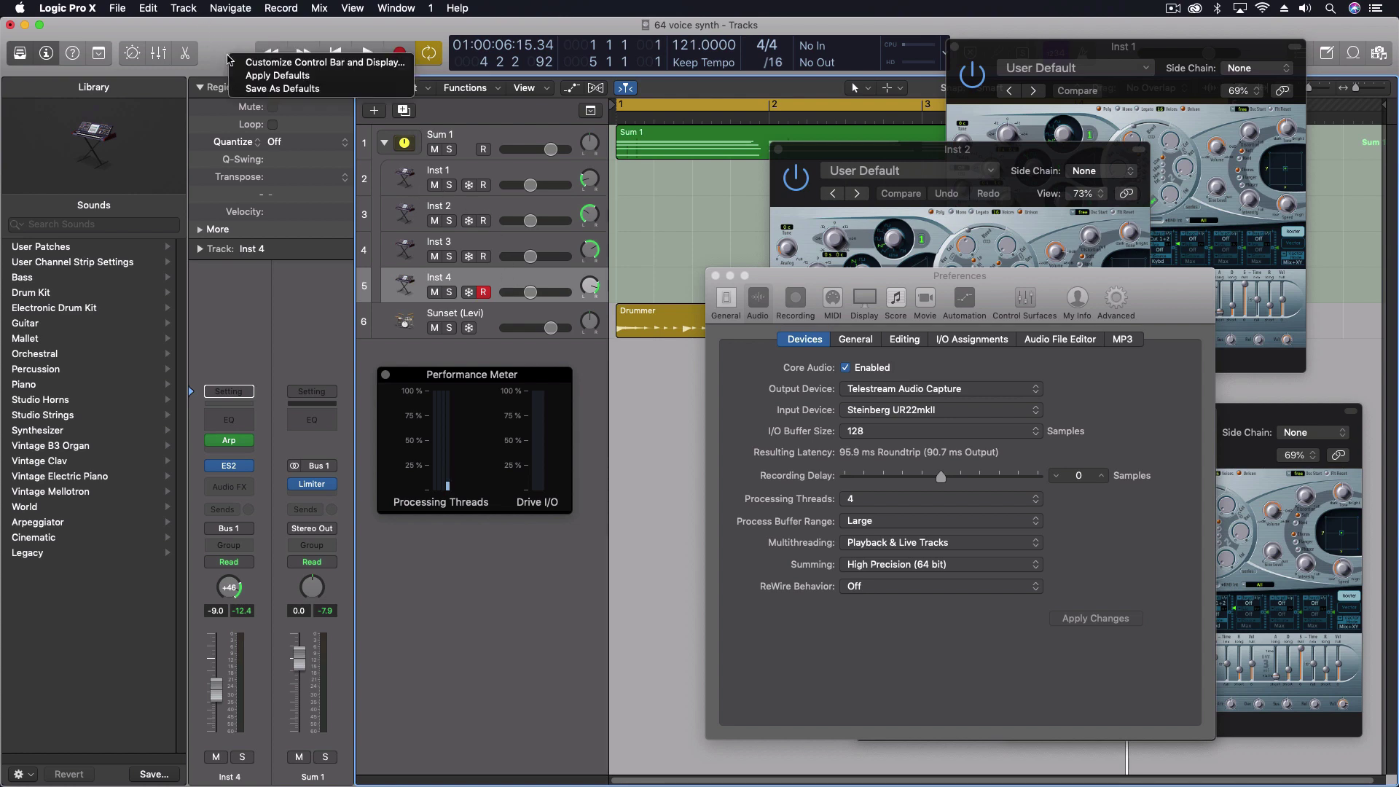
pyautogui.click(291, 63)
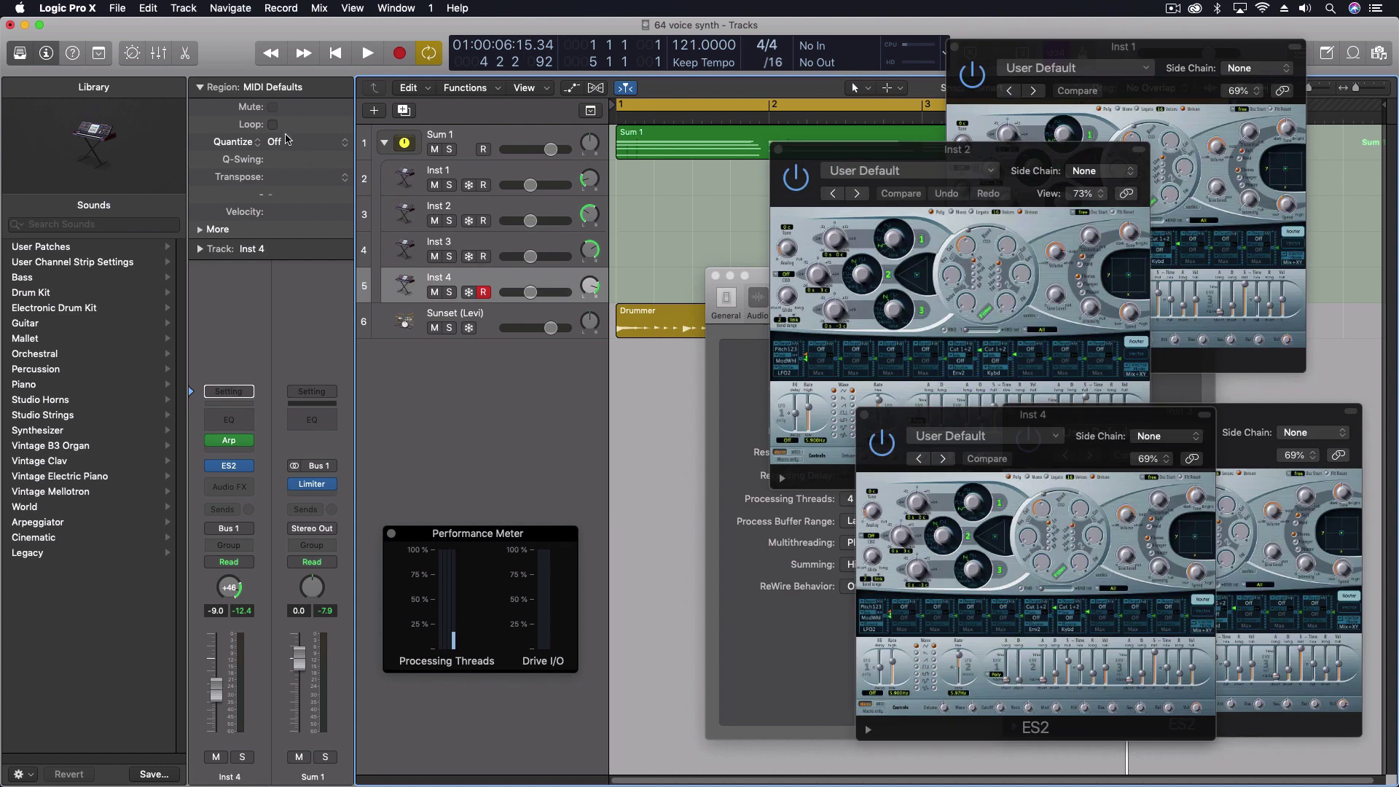
pyautogui.rightClick(238, 46)
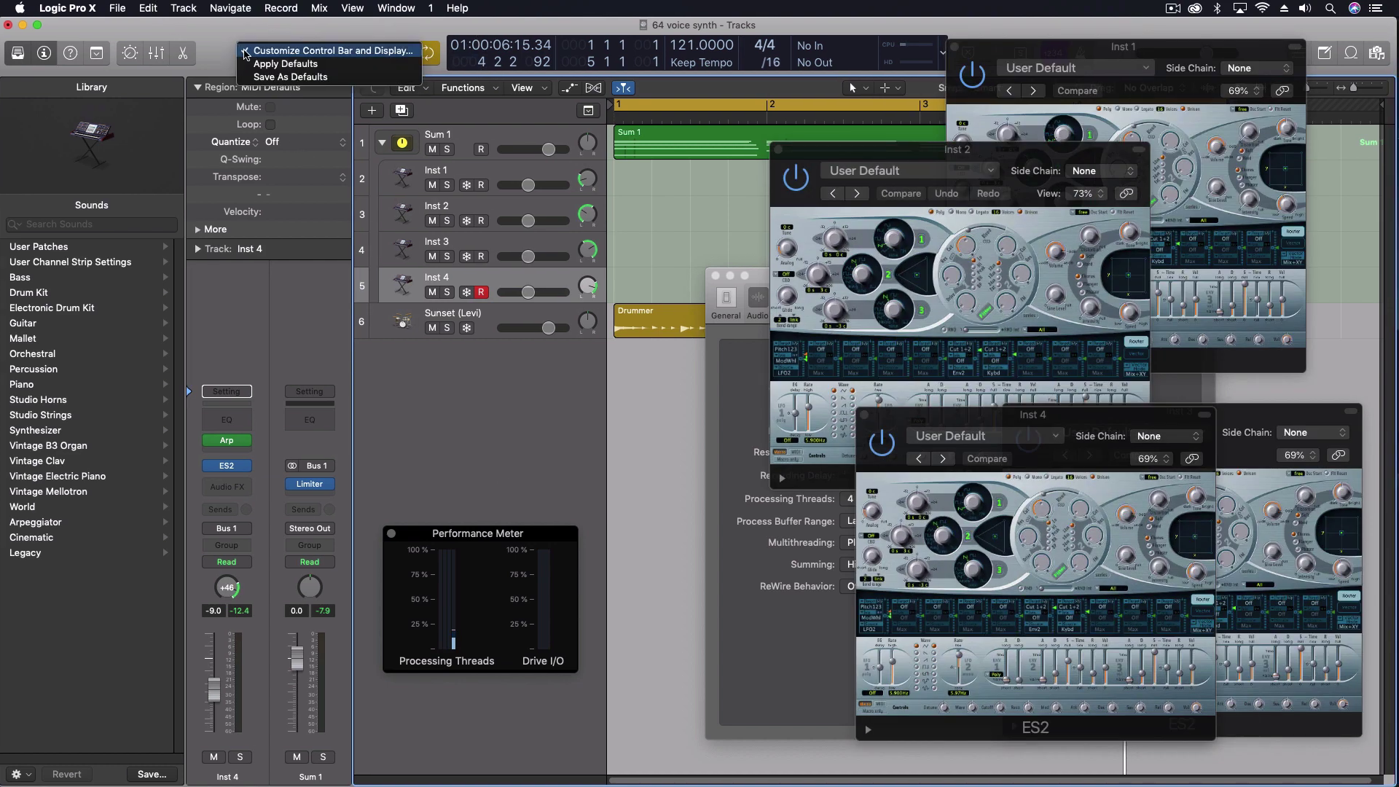
pyautogui.click(263, 50)
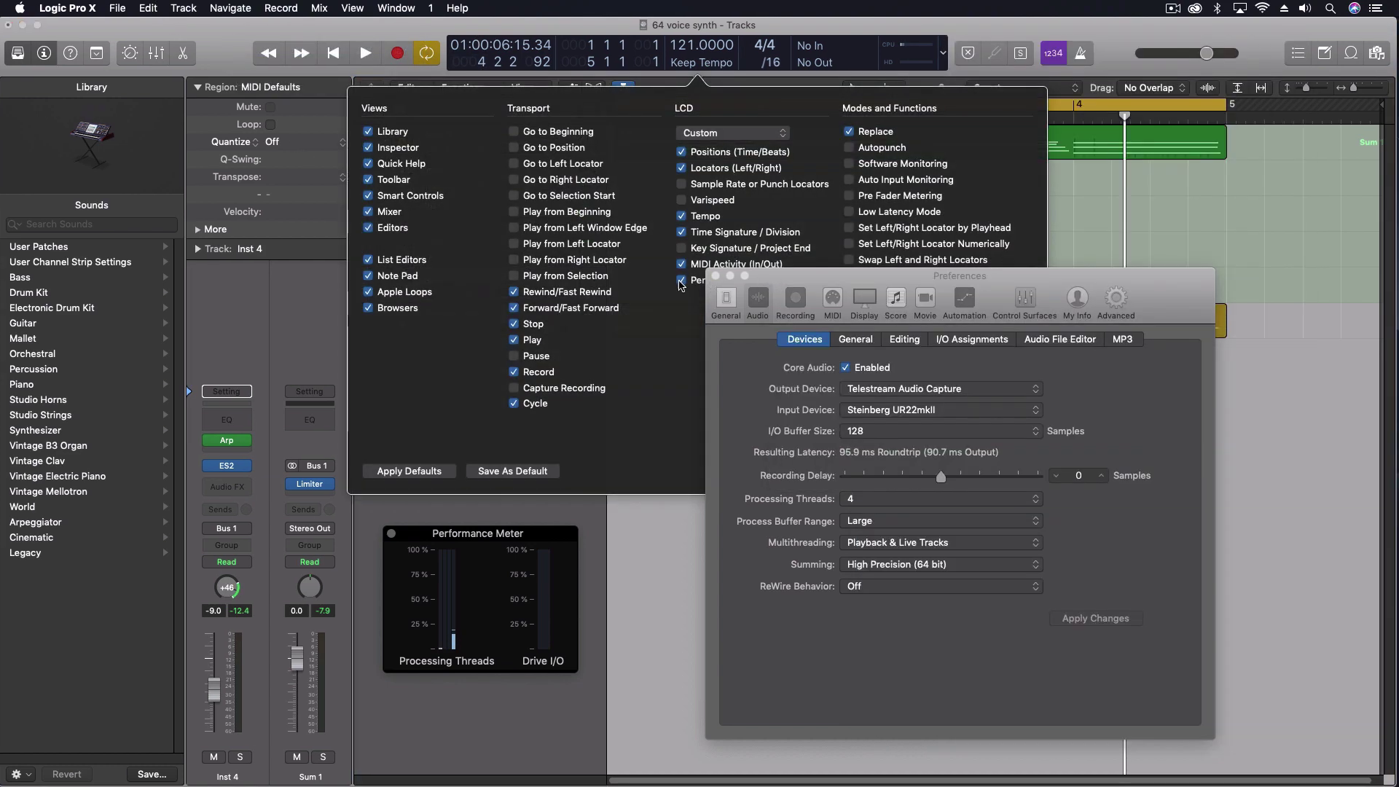
pyautogui.click(541, 389)
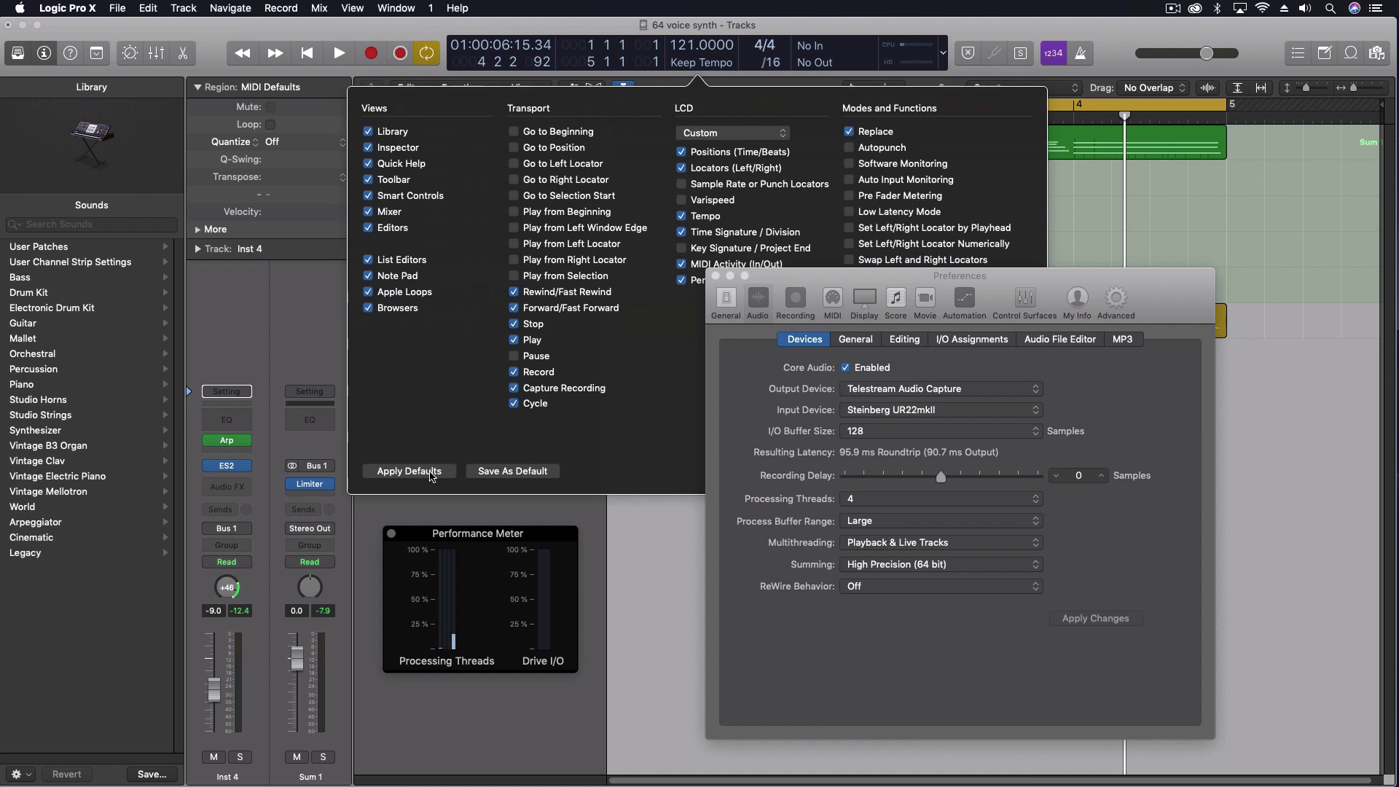
pyautogui.click(215, 57)
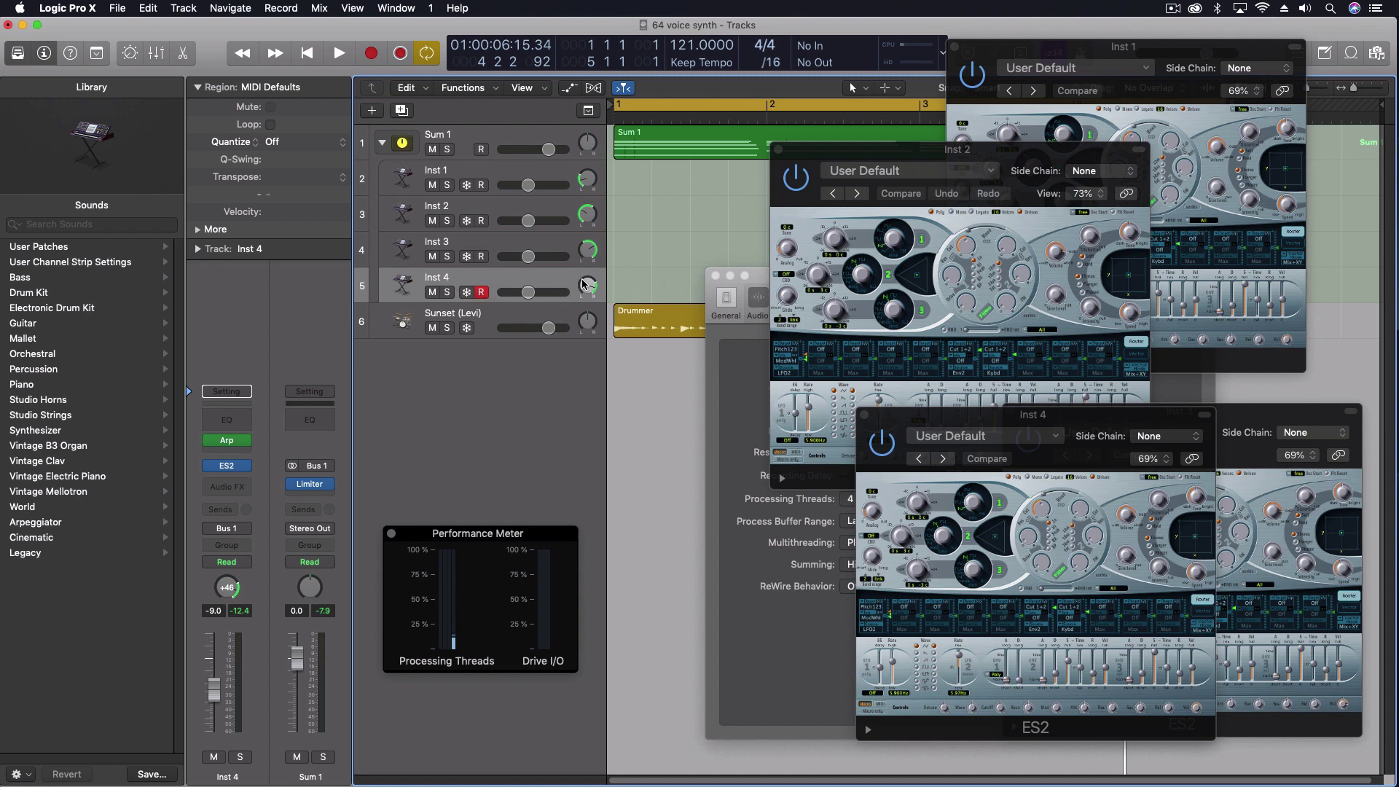
# Raise the Performance Meter, select Sum 1, and play the project twice to check load.
pyautogui.moveTo(472, 533); pyautogui.dragTo(470, 415)
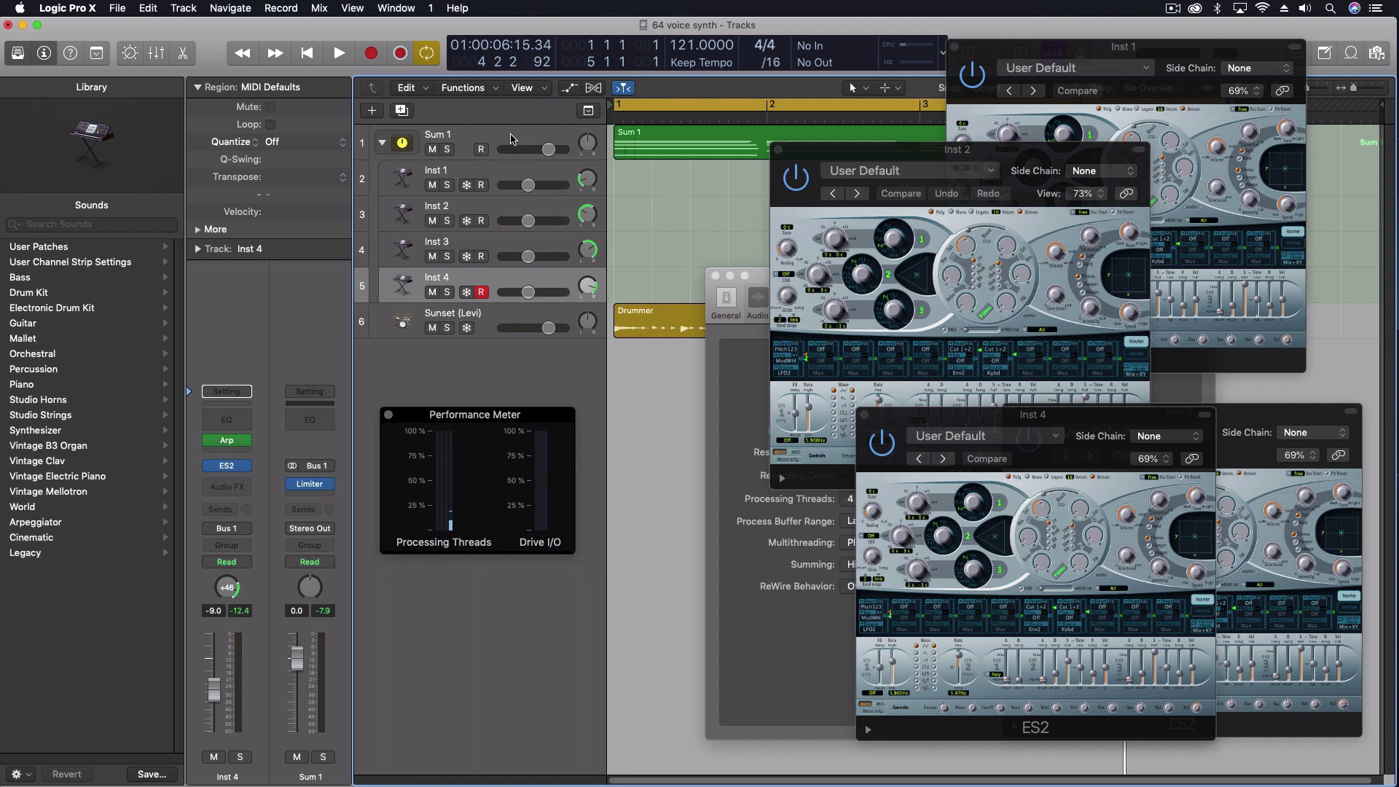
pyautogui.click(511, 140)
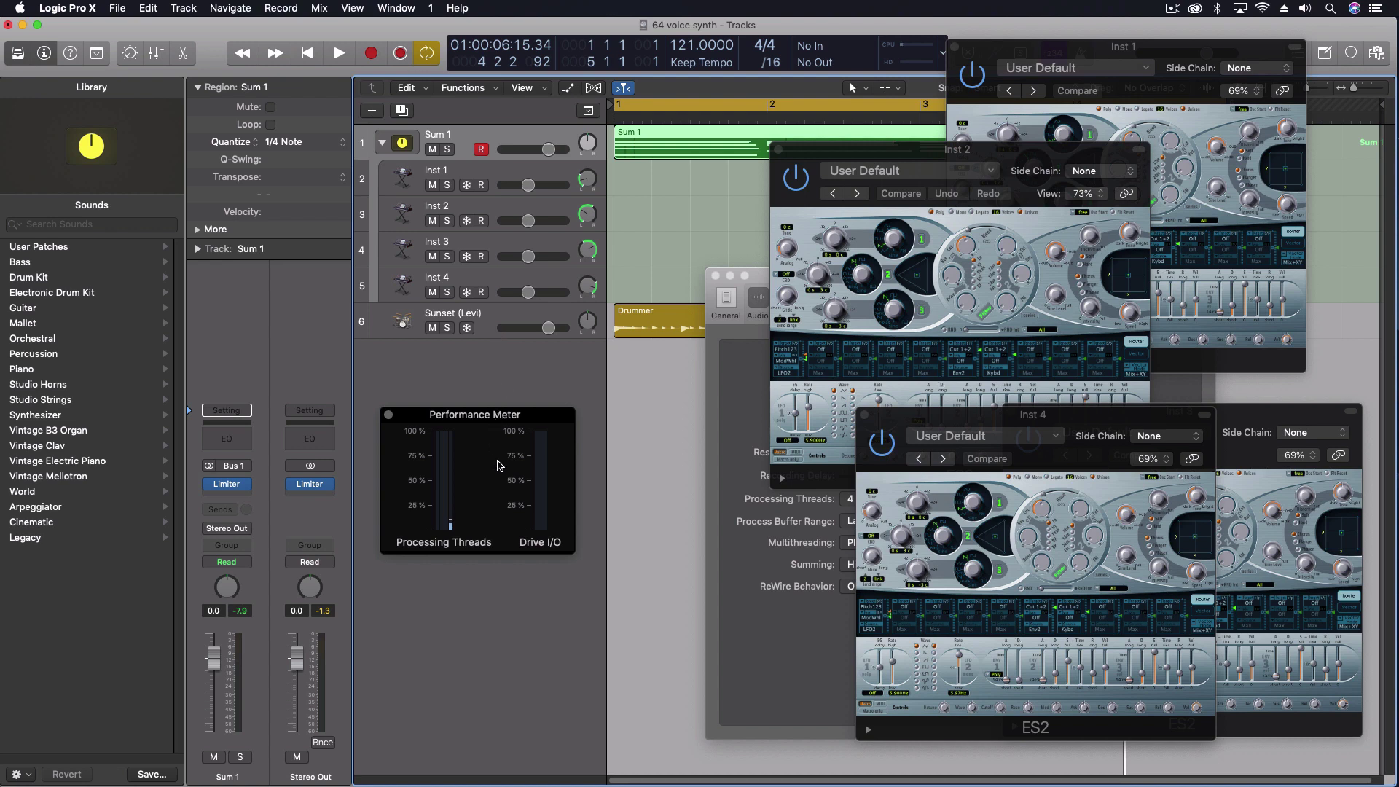
pyautogui.press('space')
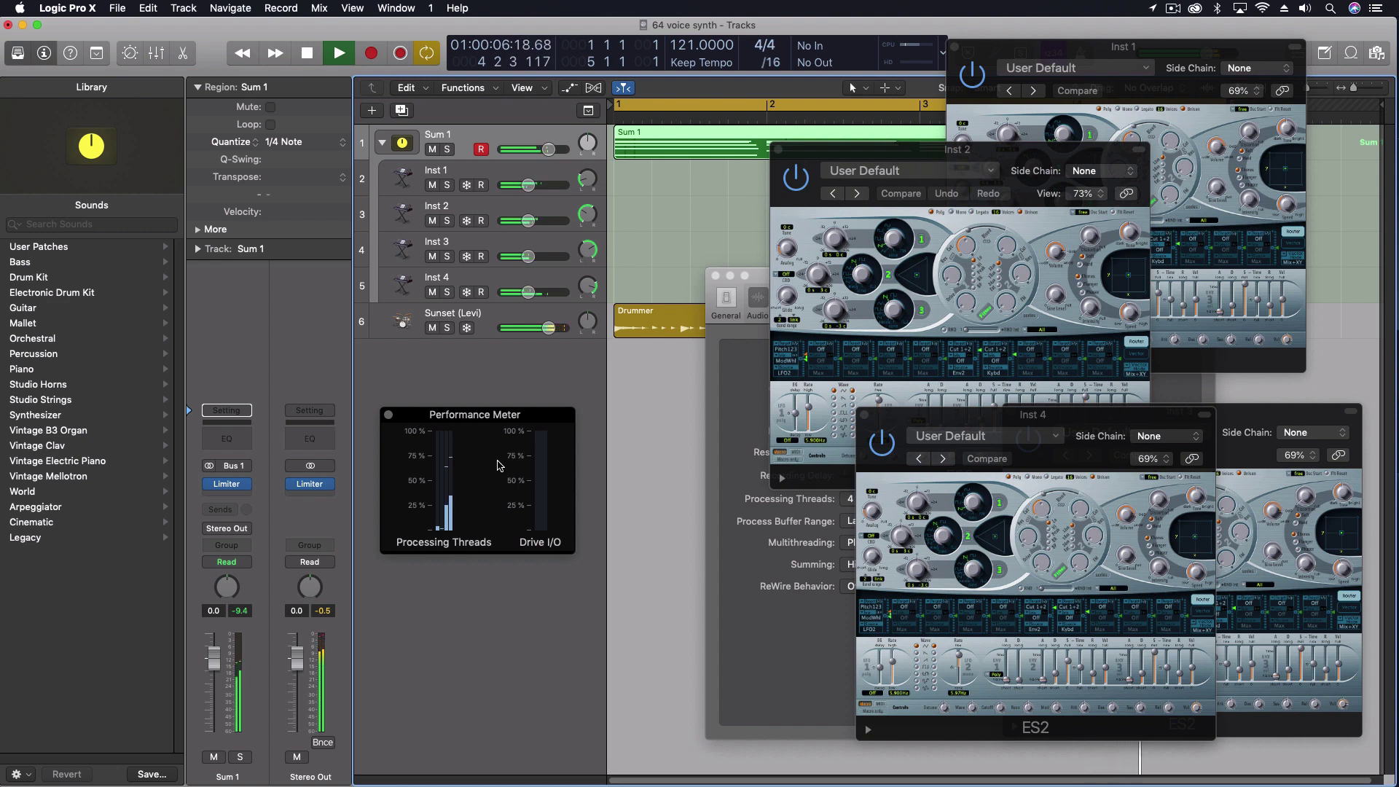
pyautogui.press('space')
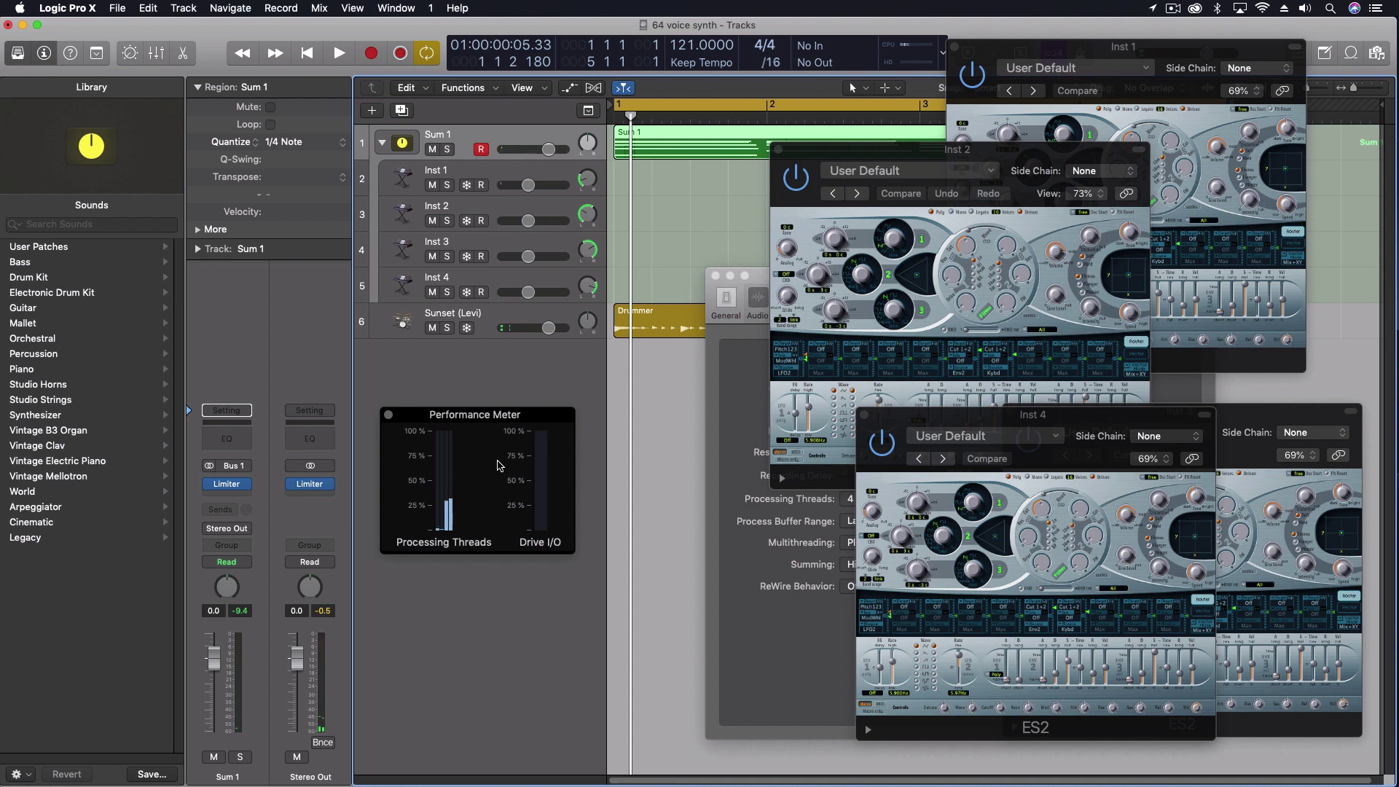
pyautogui.press('space')
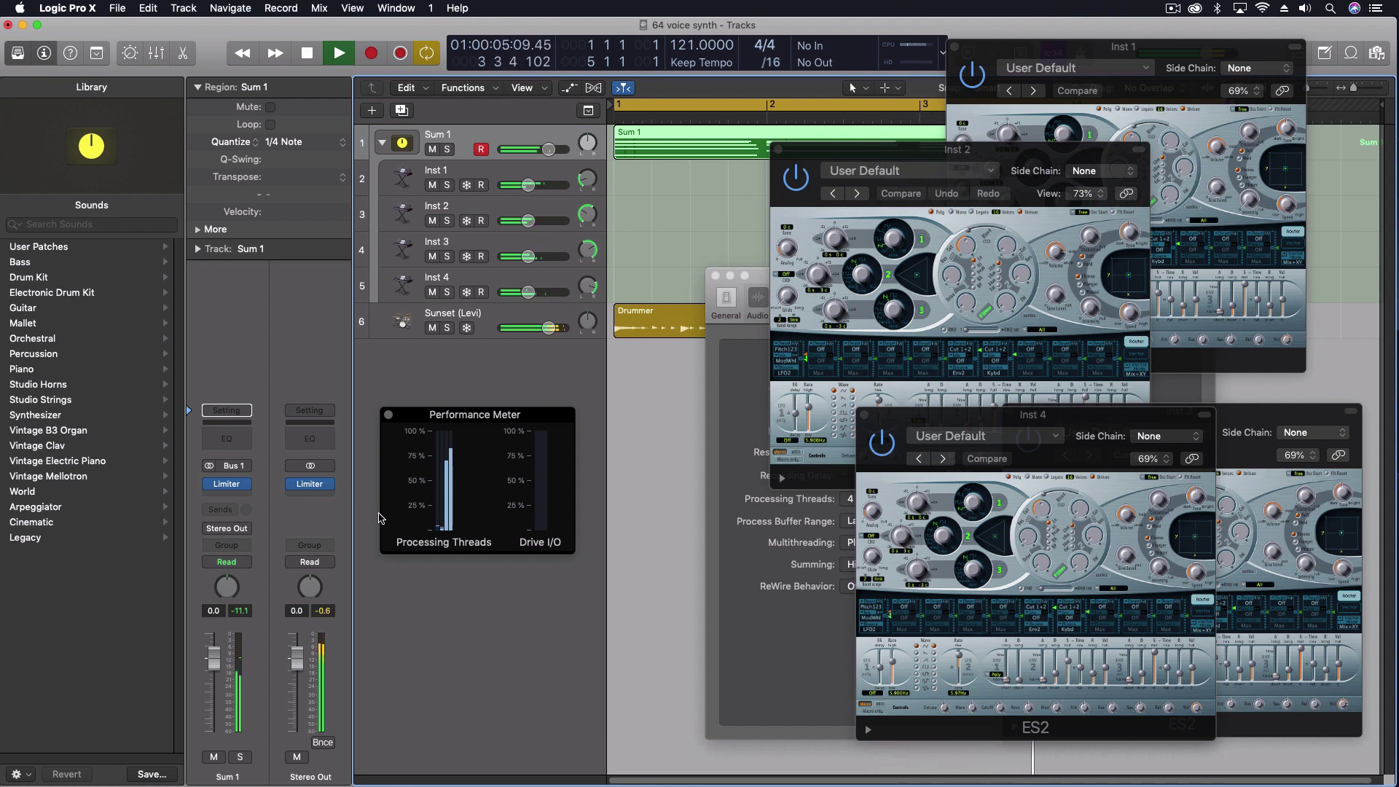
pyautogui.press('space')
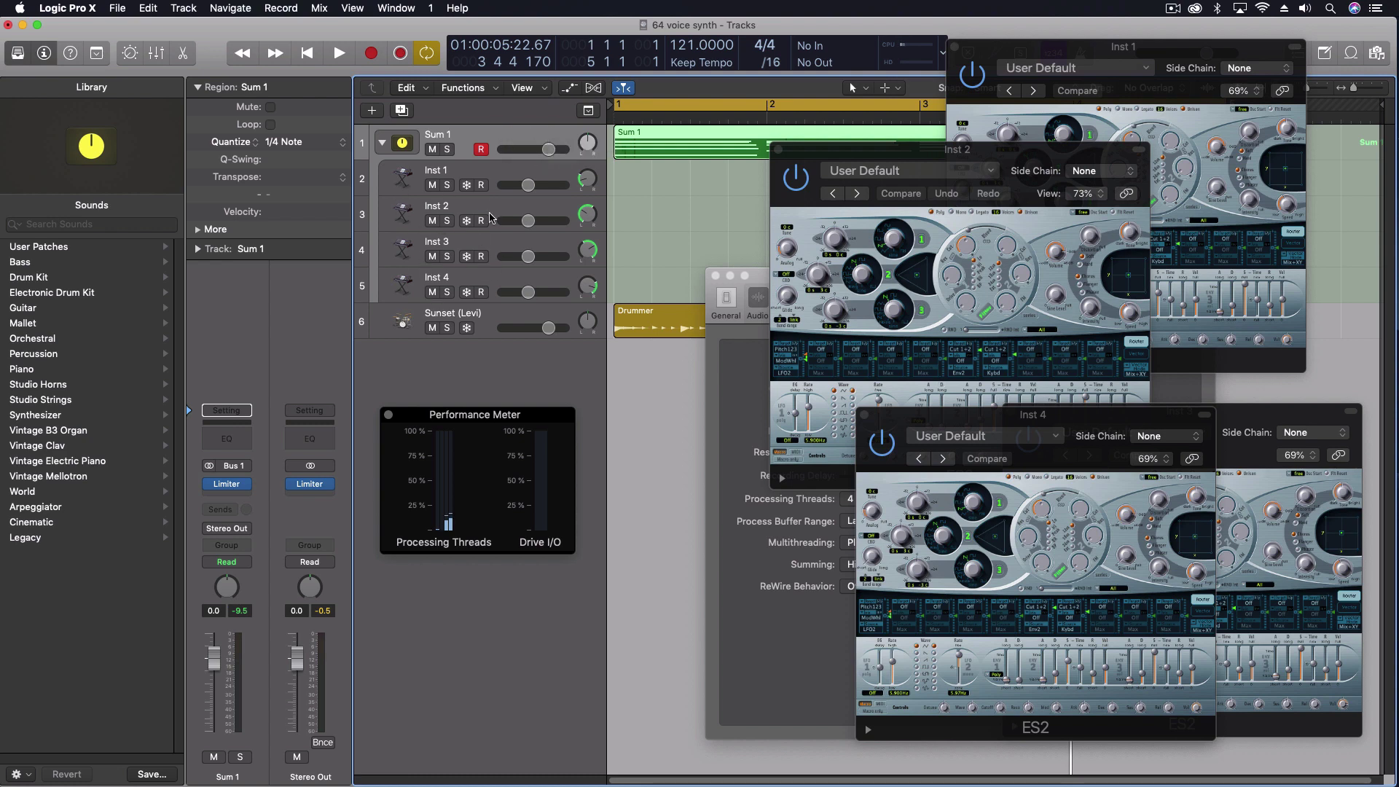
# Play briefly again with the Sunset (Levi) drummer track selected, stopping in bar 2.
pyautogui.click(501, 319)
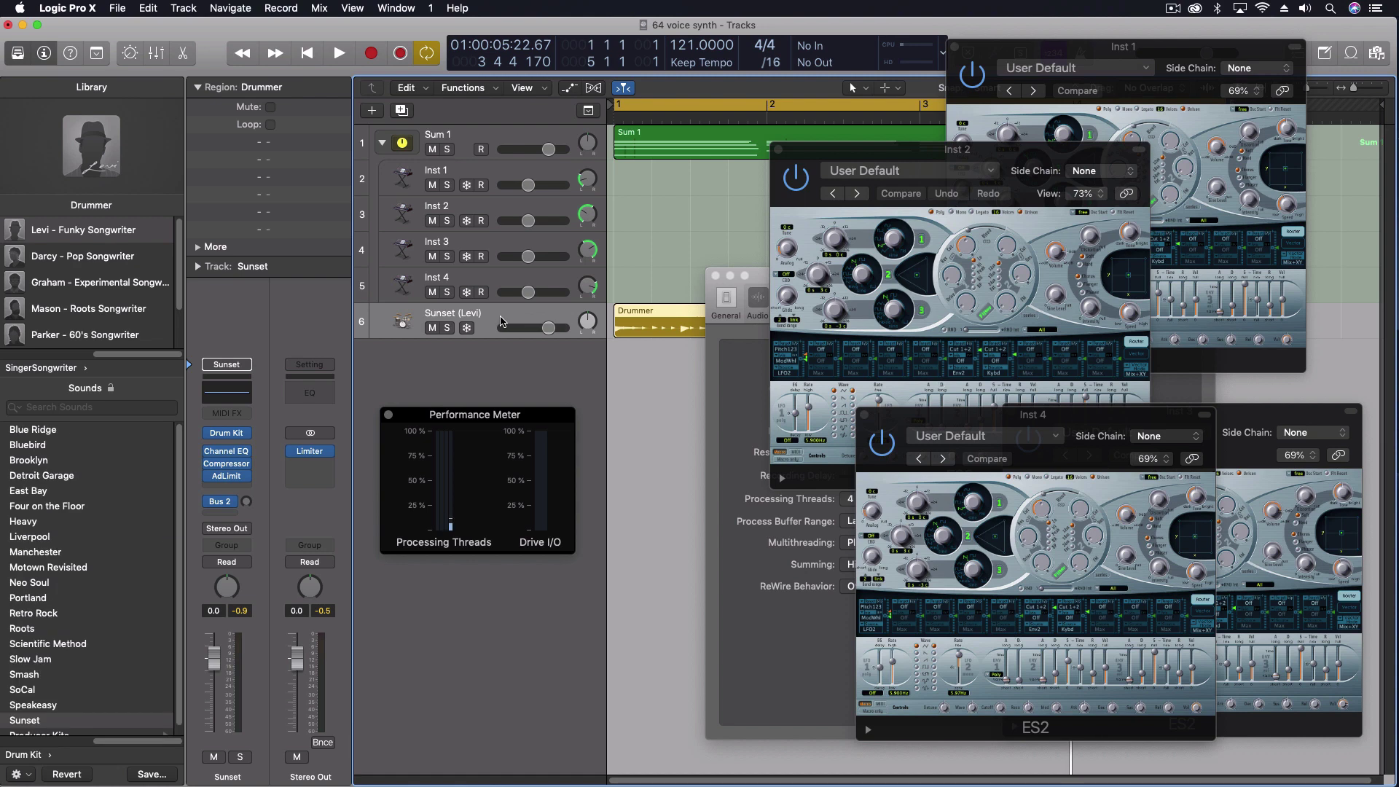
pyautogui.press('space')
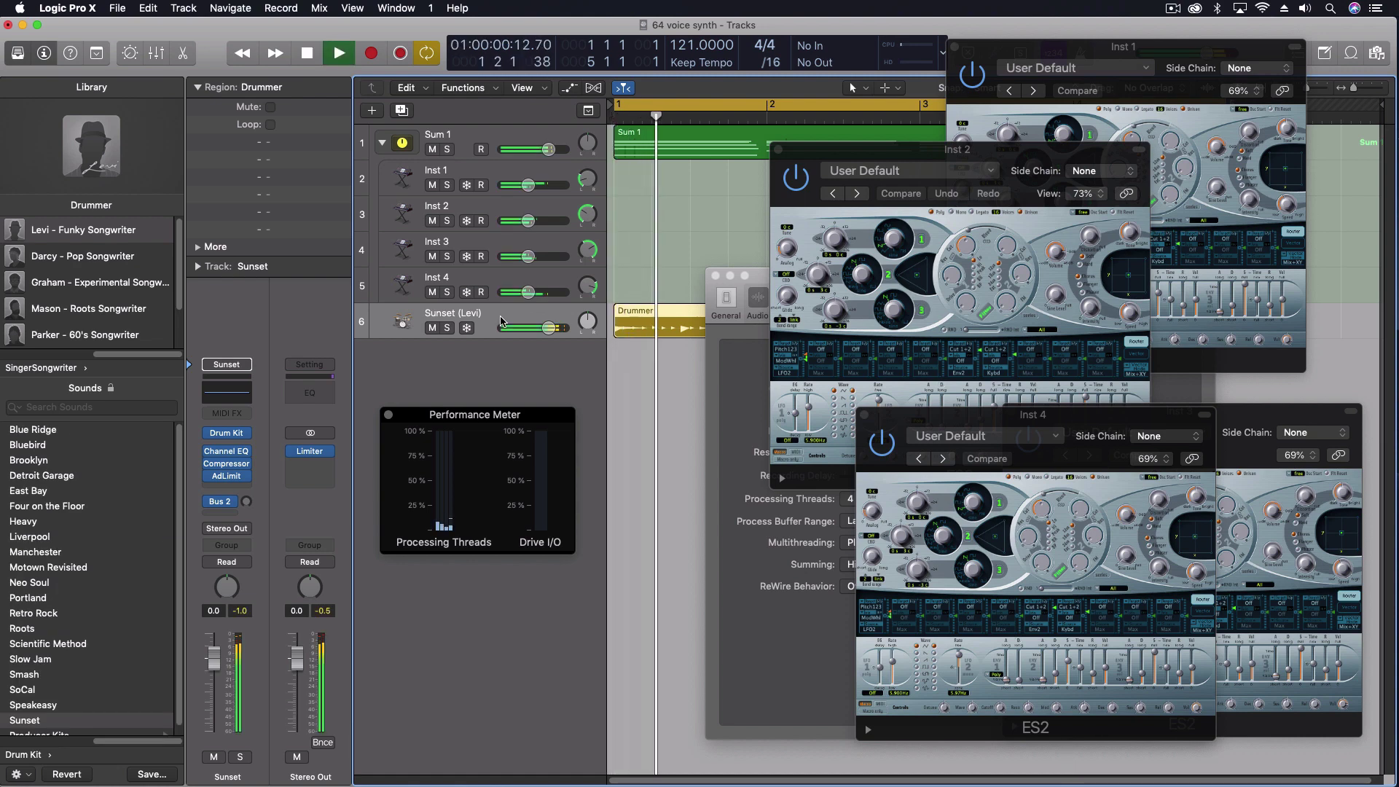
pyautogui.press('space')
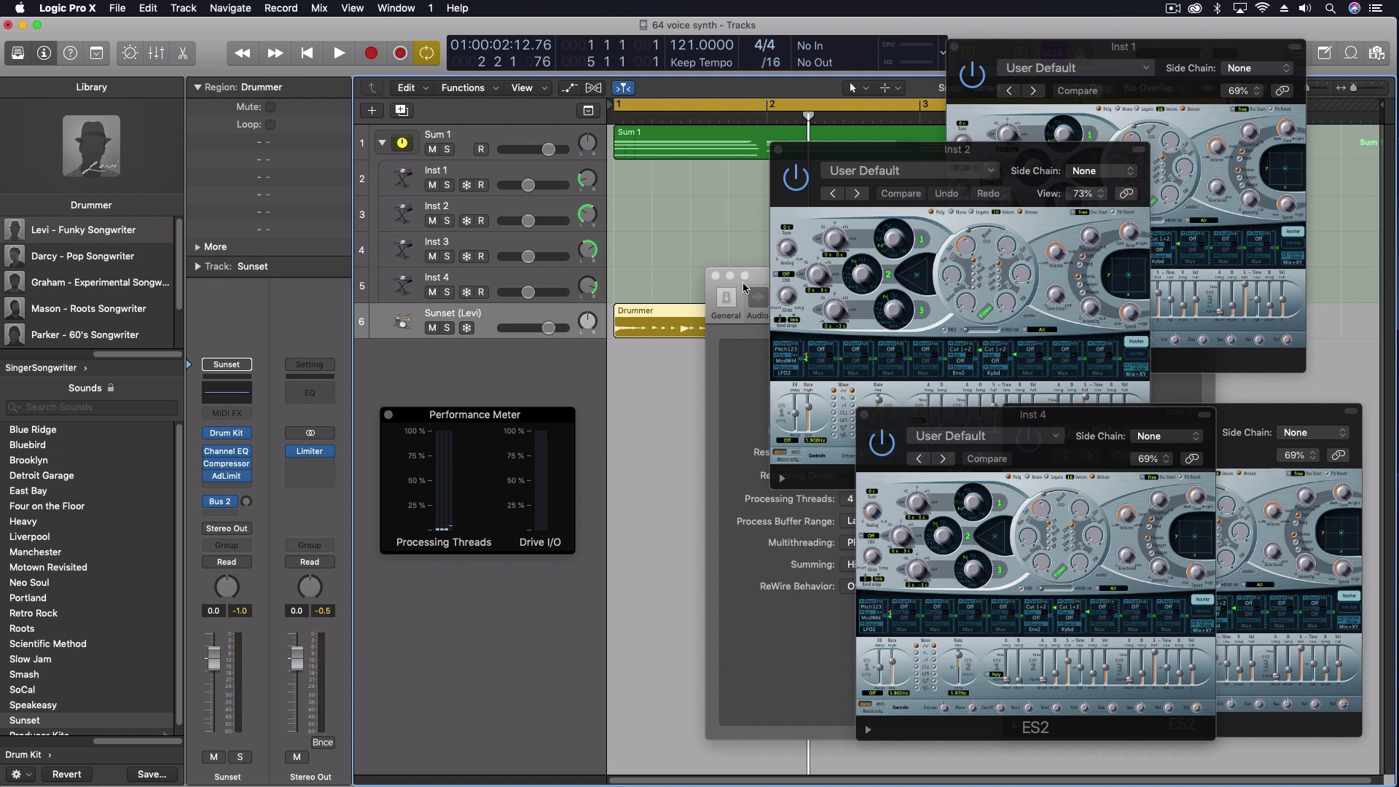
# Reposition the Preferences window and choose Playback Tracks from the Multithreading menu.
pyautogui.moveTo(758, 282); pyautogui.dragTo(718, 271)
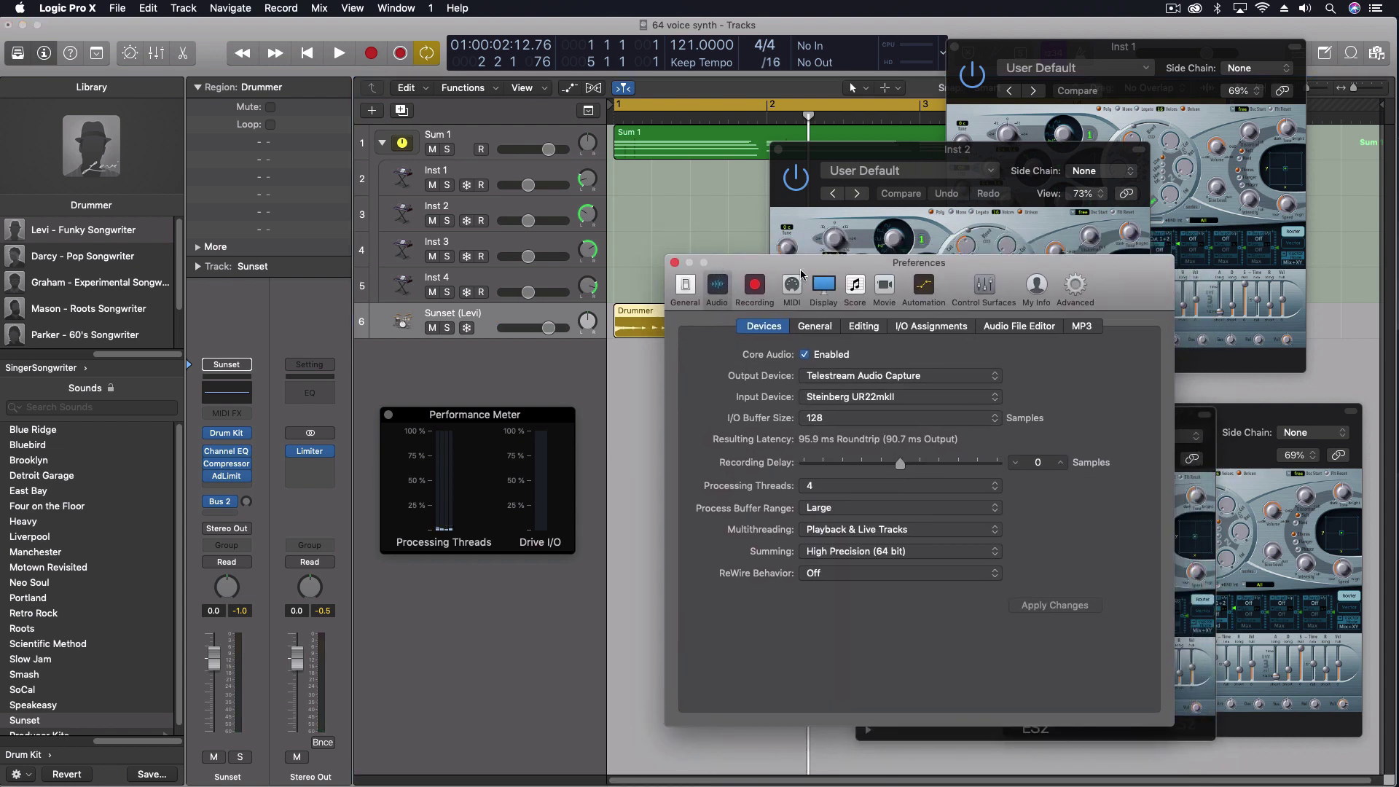
pyautogui.moveTo(931, 267); pyautogui.dragTo(899, 262)
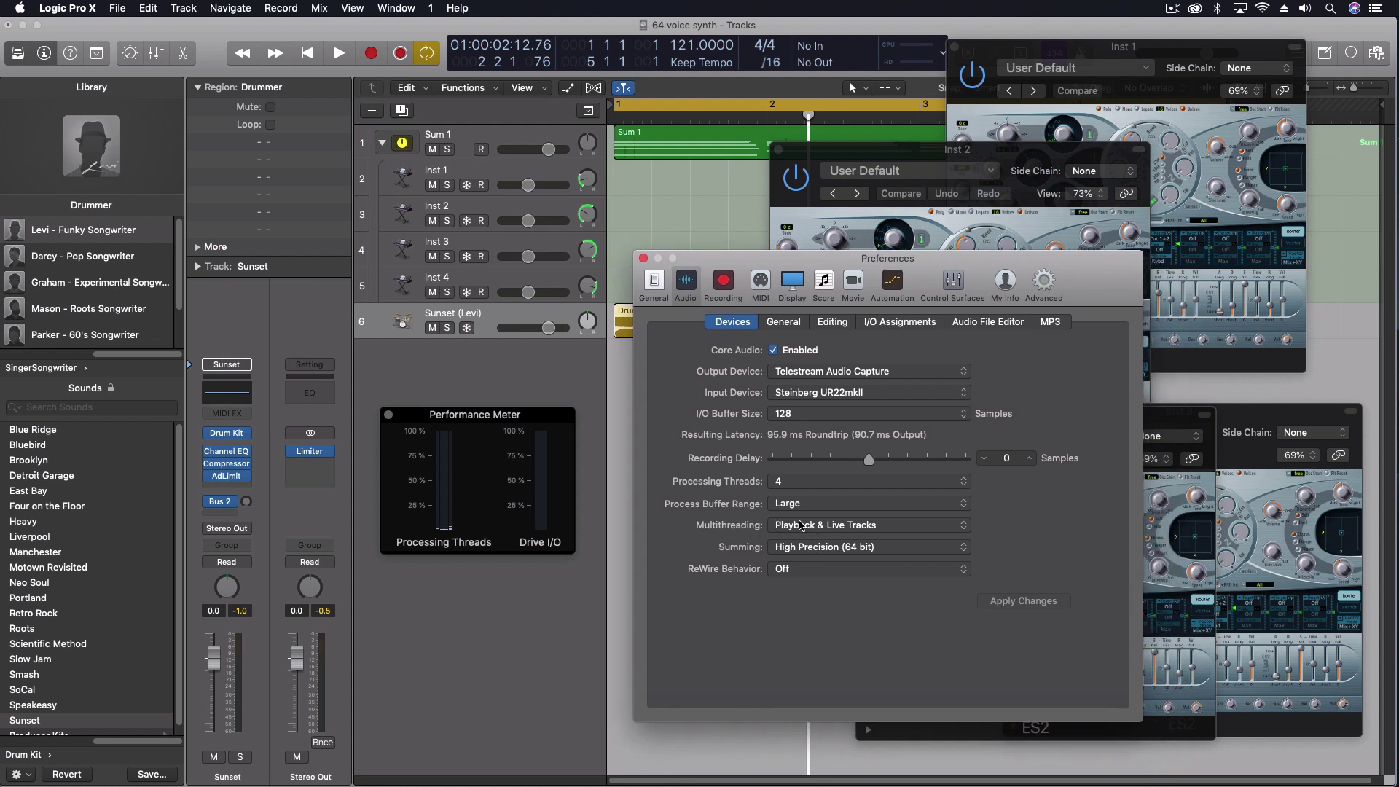
pyautogui.click(846, 527)
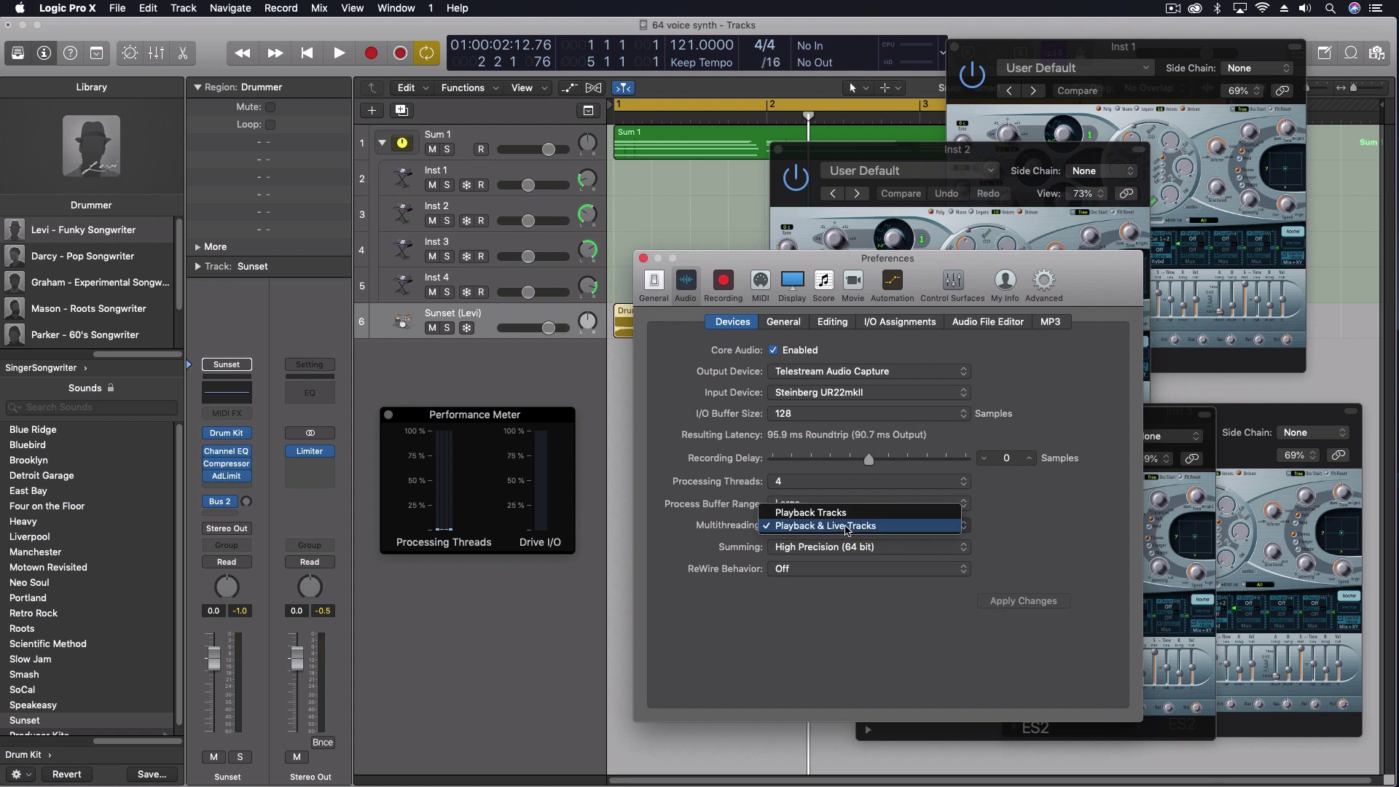
pyautogui.click(795, 513)
pyautogui.press('space')
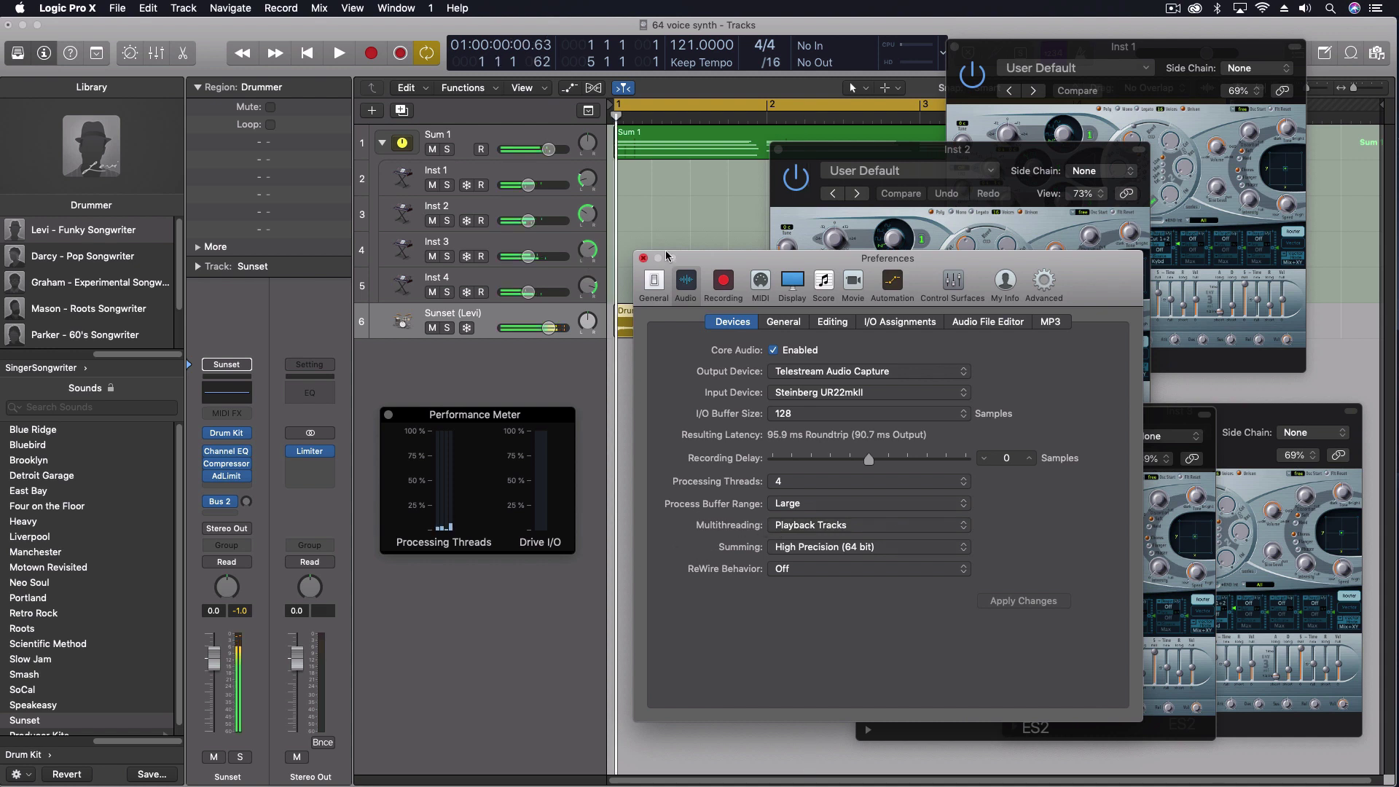
pyautogui.moveTo(696, 260); pyautogui.dragTo(760, 261)
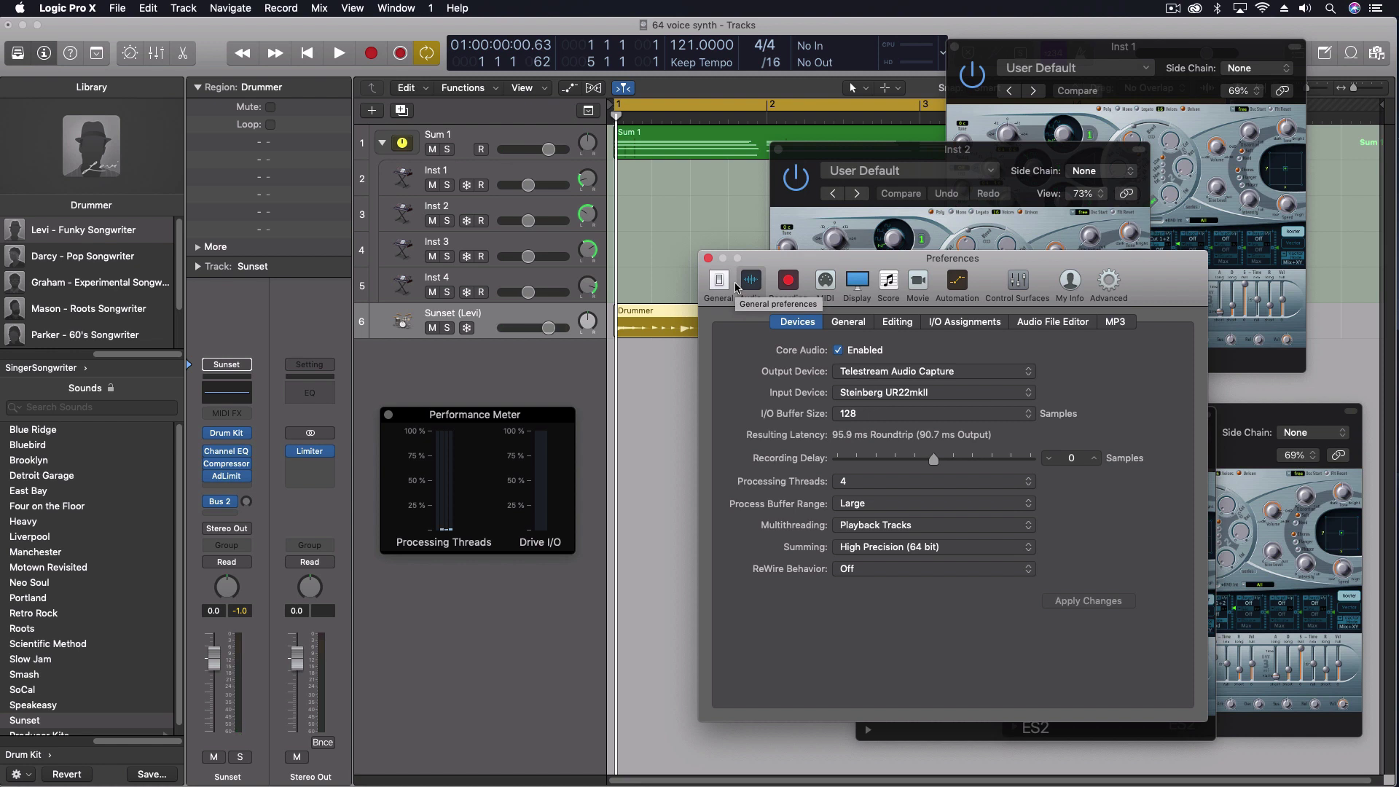
# Select the Sum 1 track and confirm Multithreading remains Playback Tracks.
pyautogui.click(510, 137)
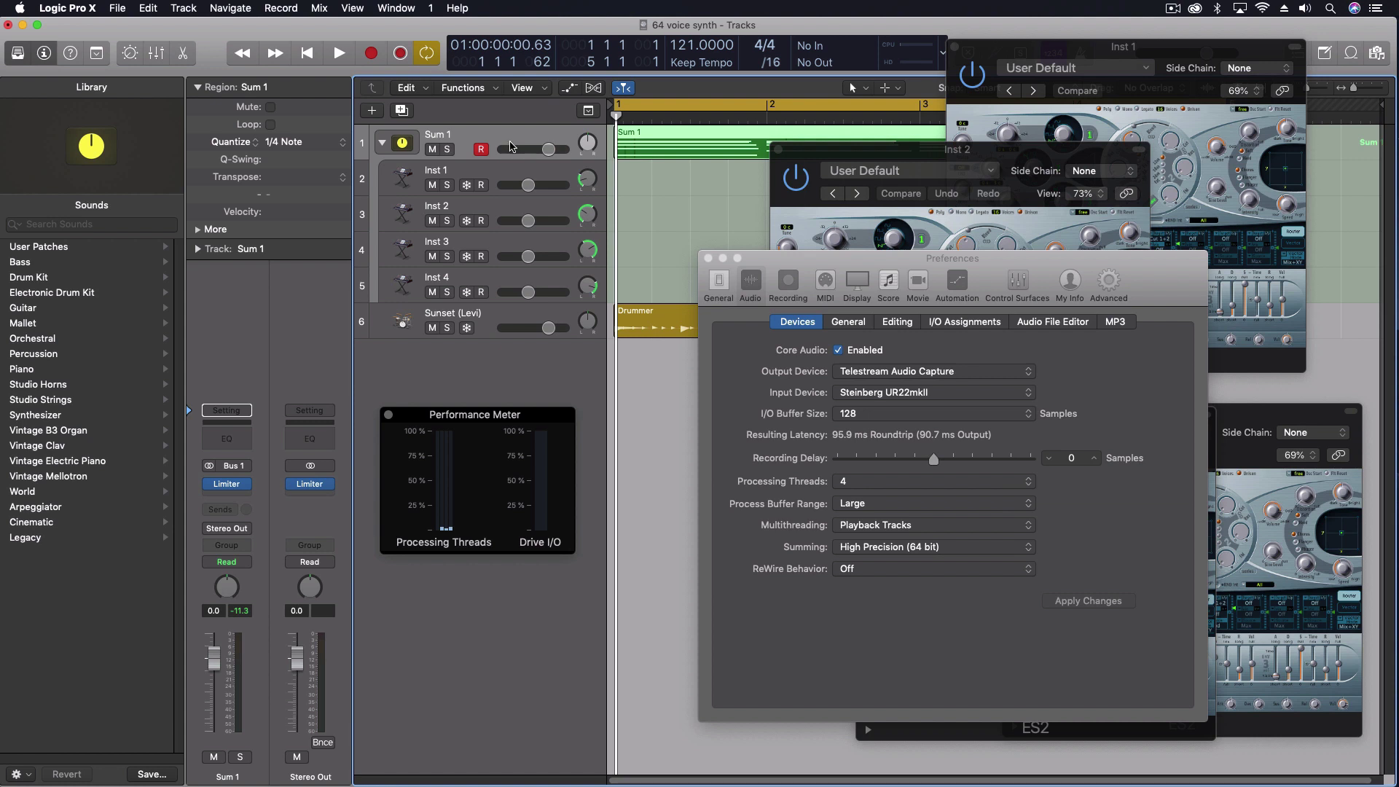
pyautogui.click(867, 537)
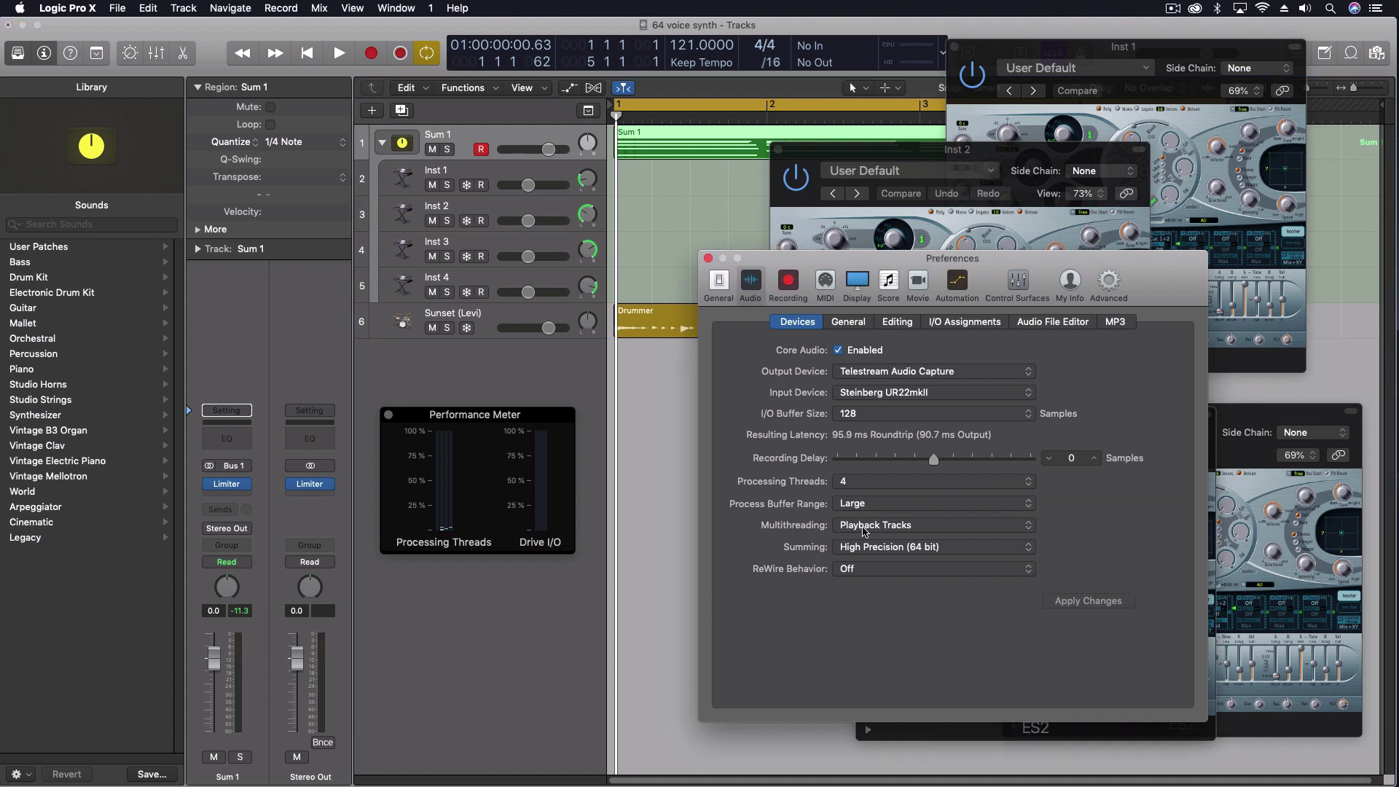
pyautogui.click(865, 528)
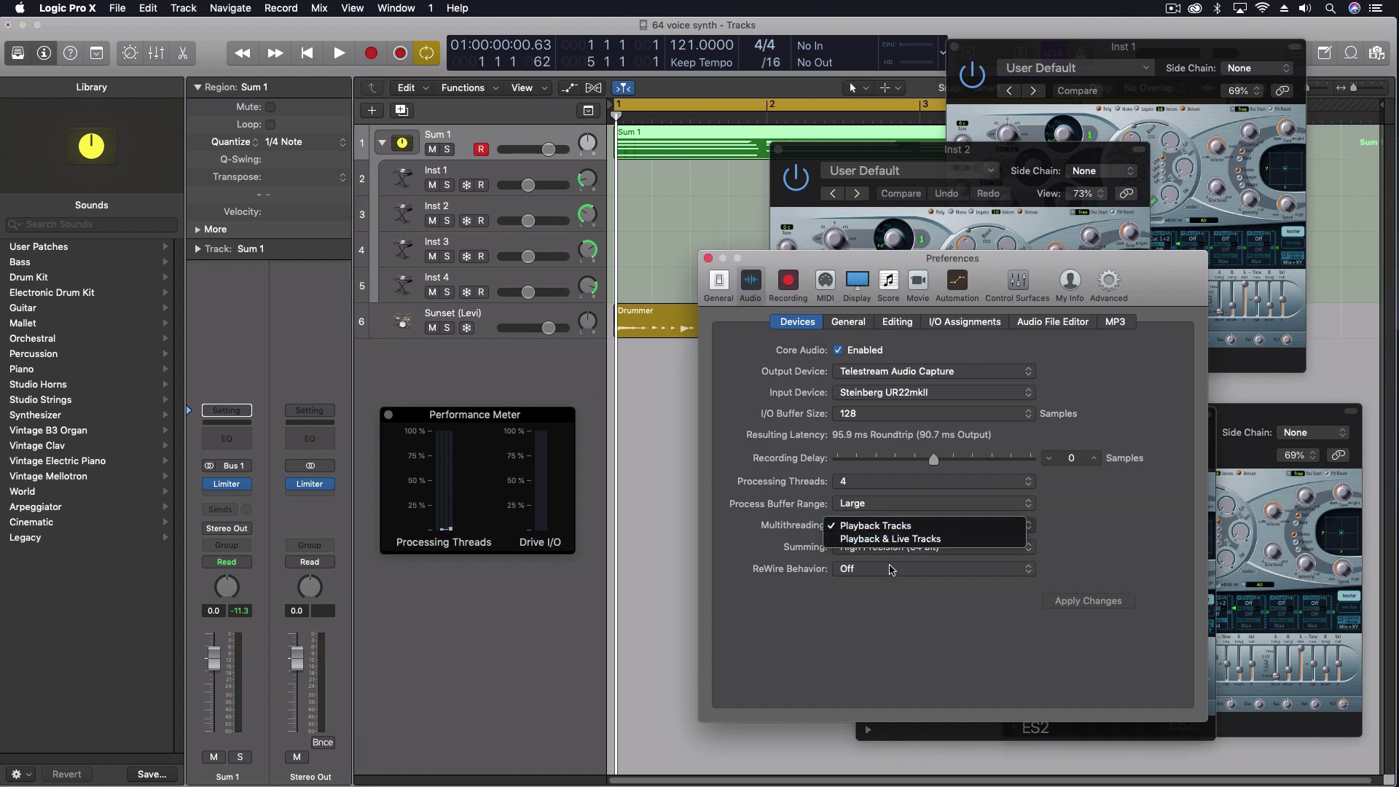
pyautogui.click(685, 446)
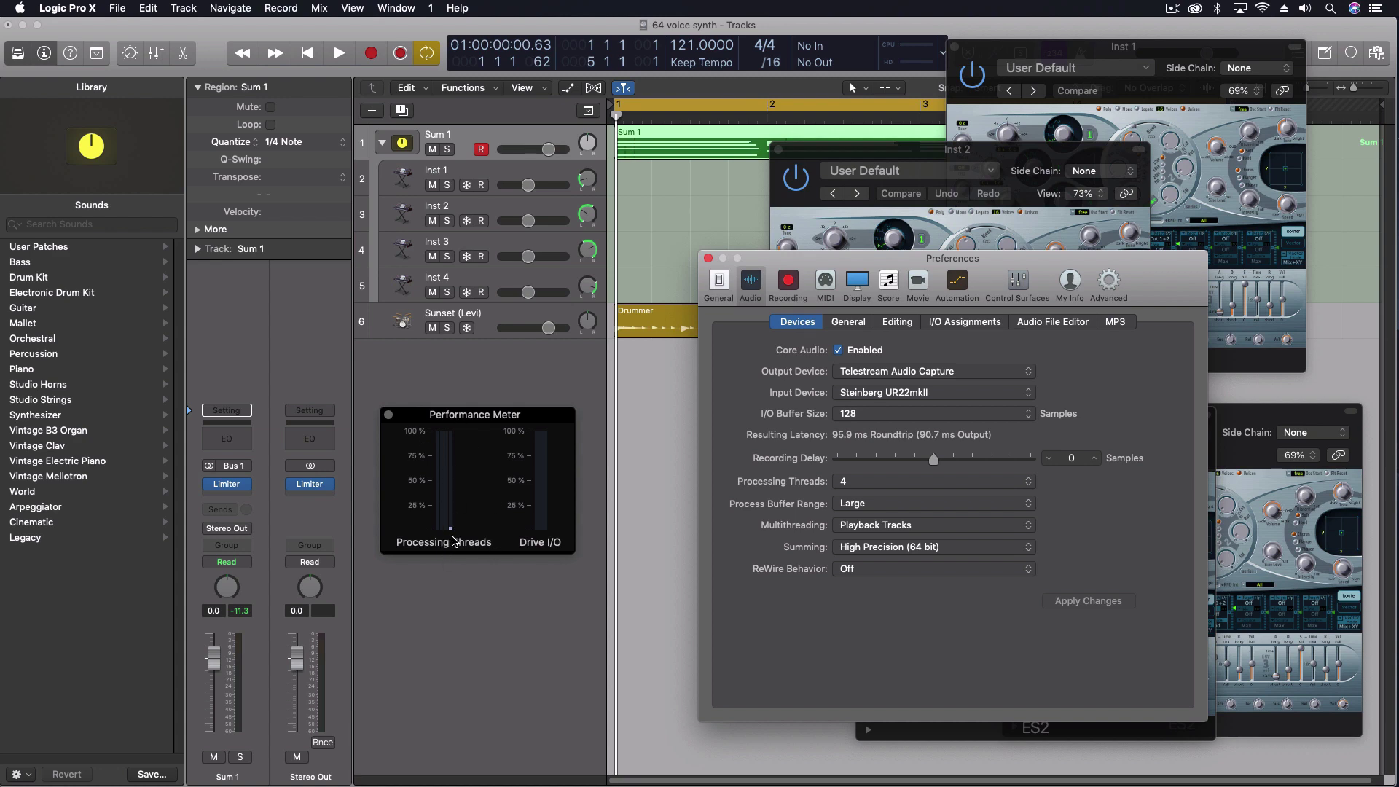
# Play the project briefly with the Sunset (Levi) drummer track selected.
pyautogui.click(504, 329)
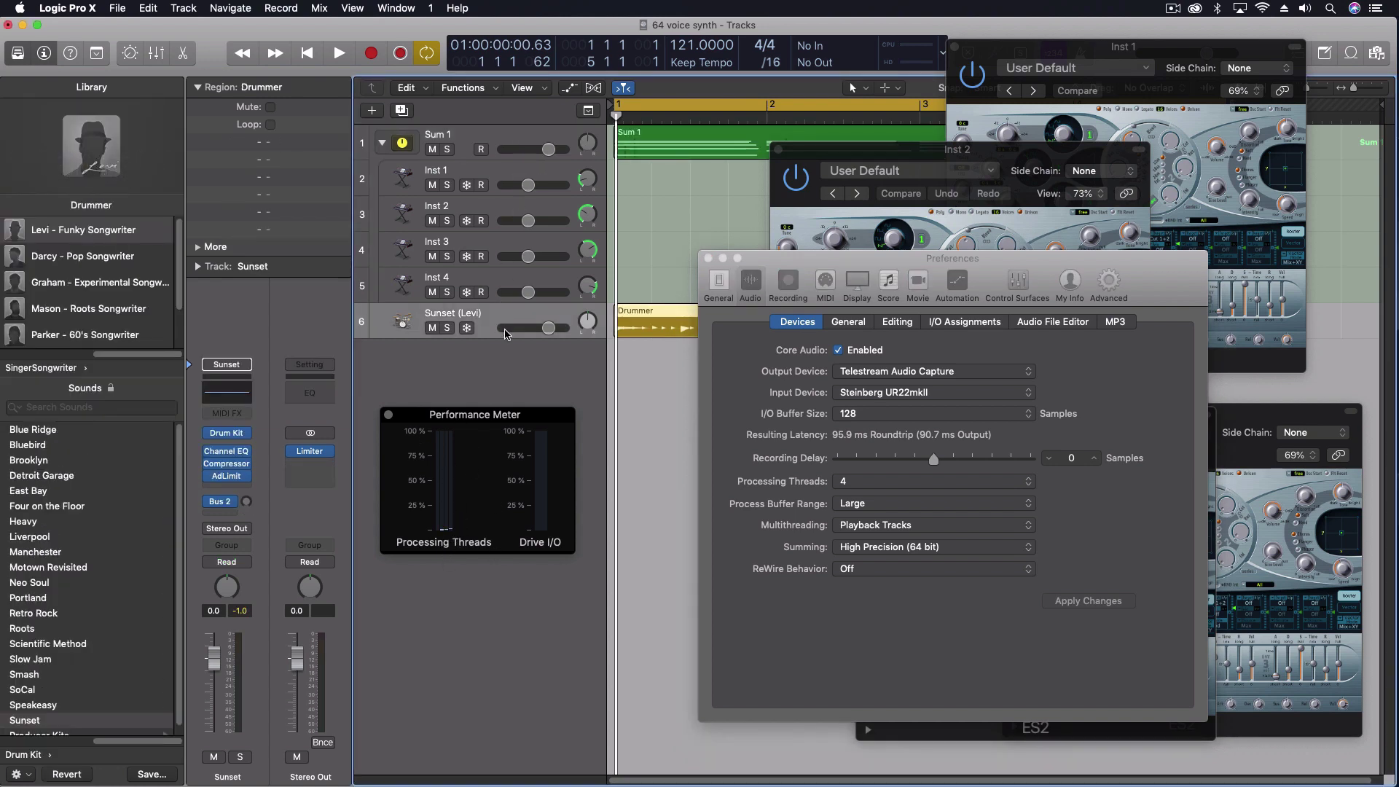
pyautogui.press('space')
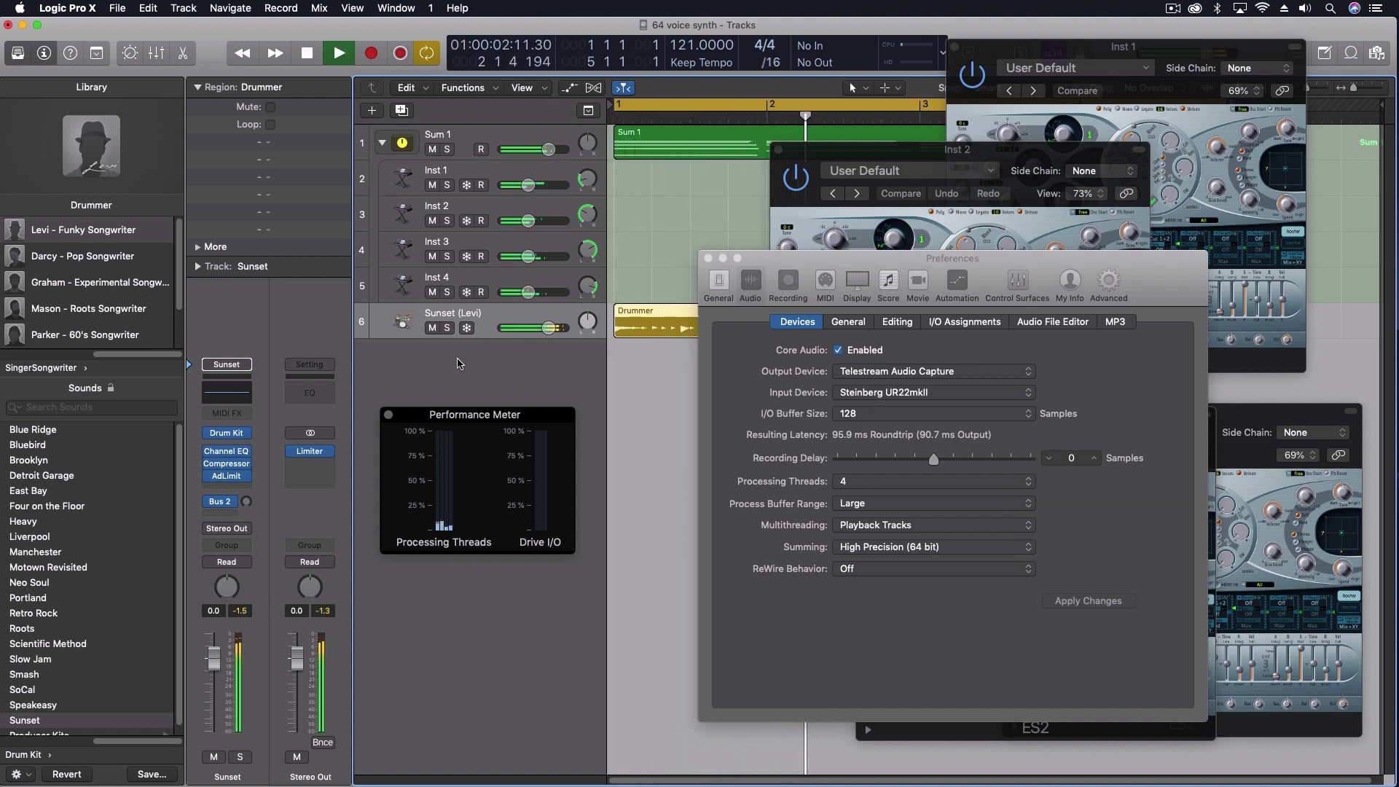
pyautogui.press('space')
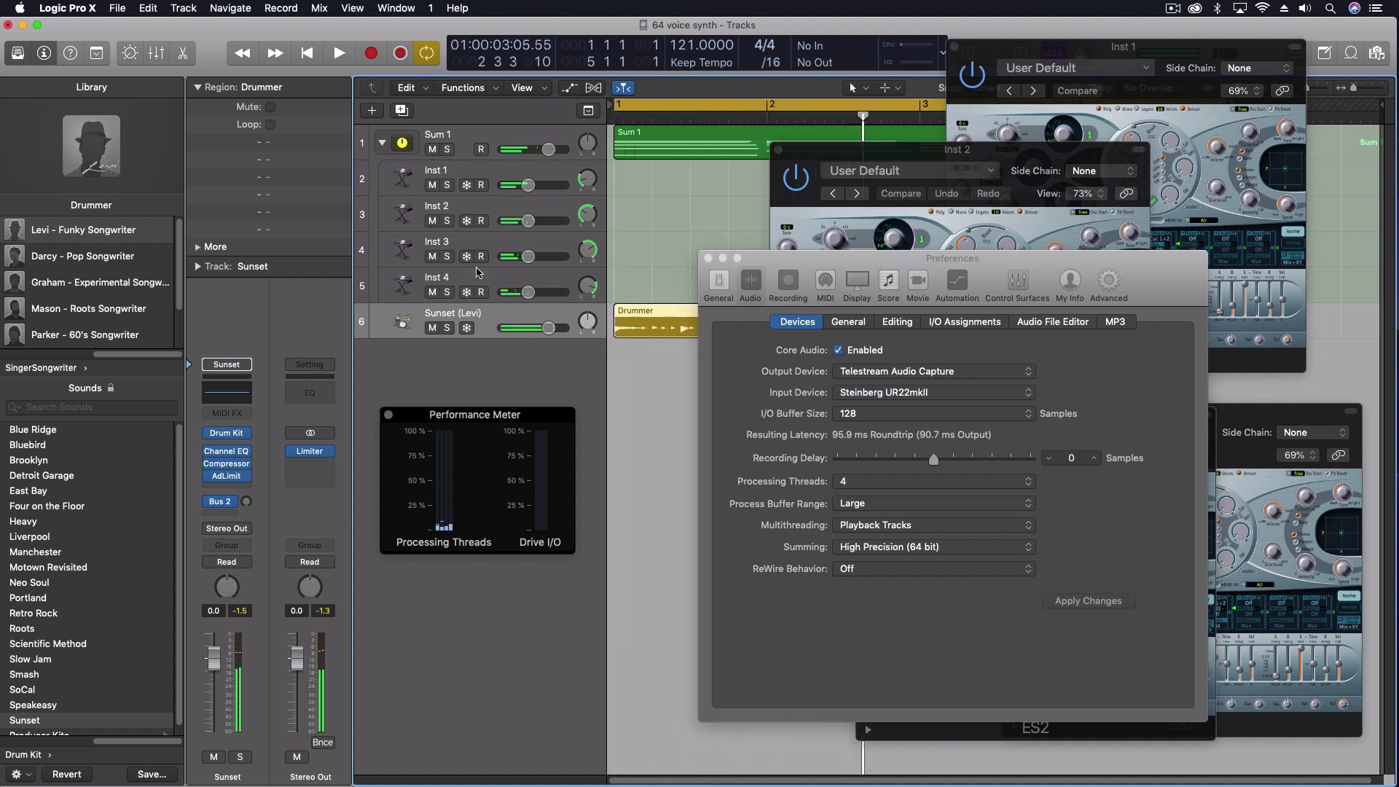
# Play again with Inst 4 selected, then select the Sum 1 track.
pyautogui.click(499, 284)
pyautogui.press('space')
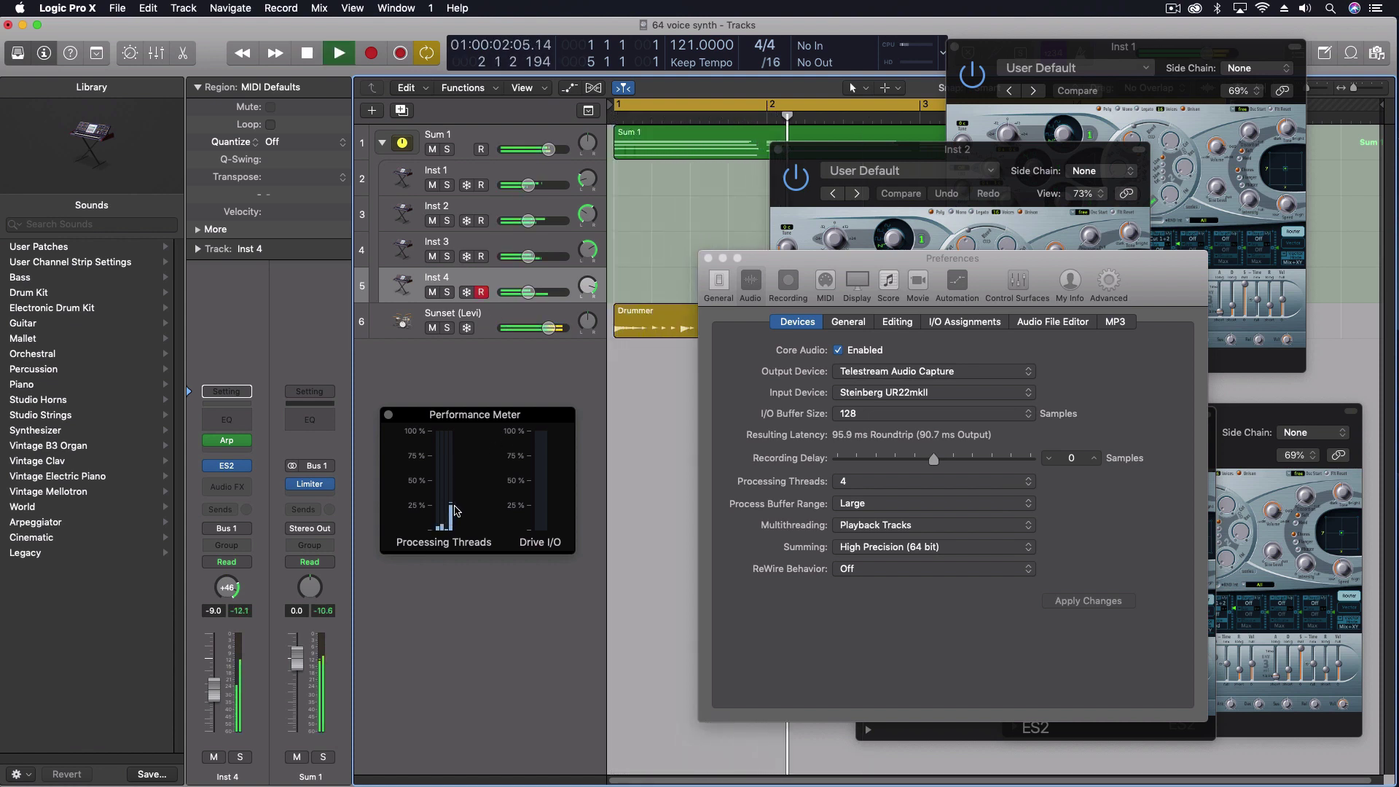
pyautogui.press('space')
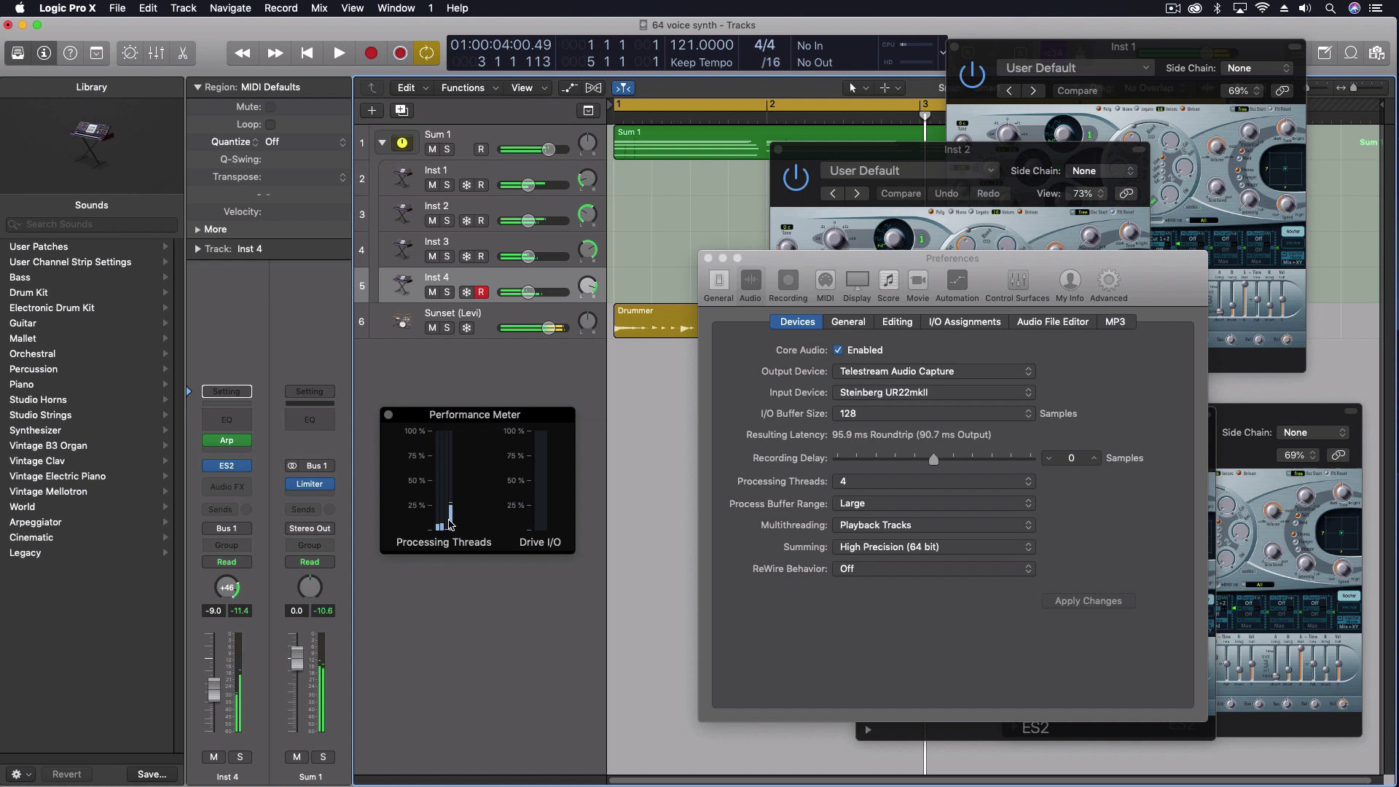
pyautogui.click(501, 140)
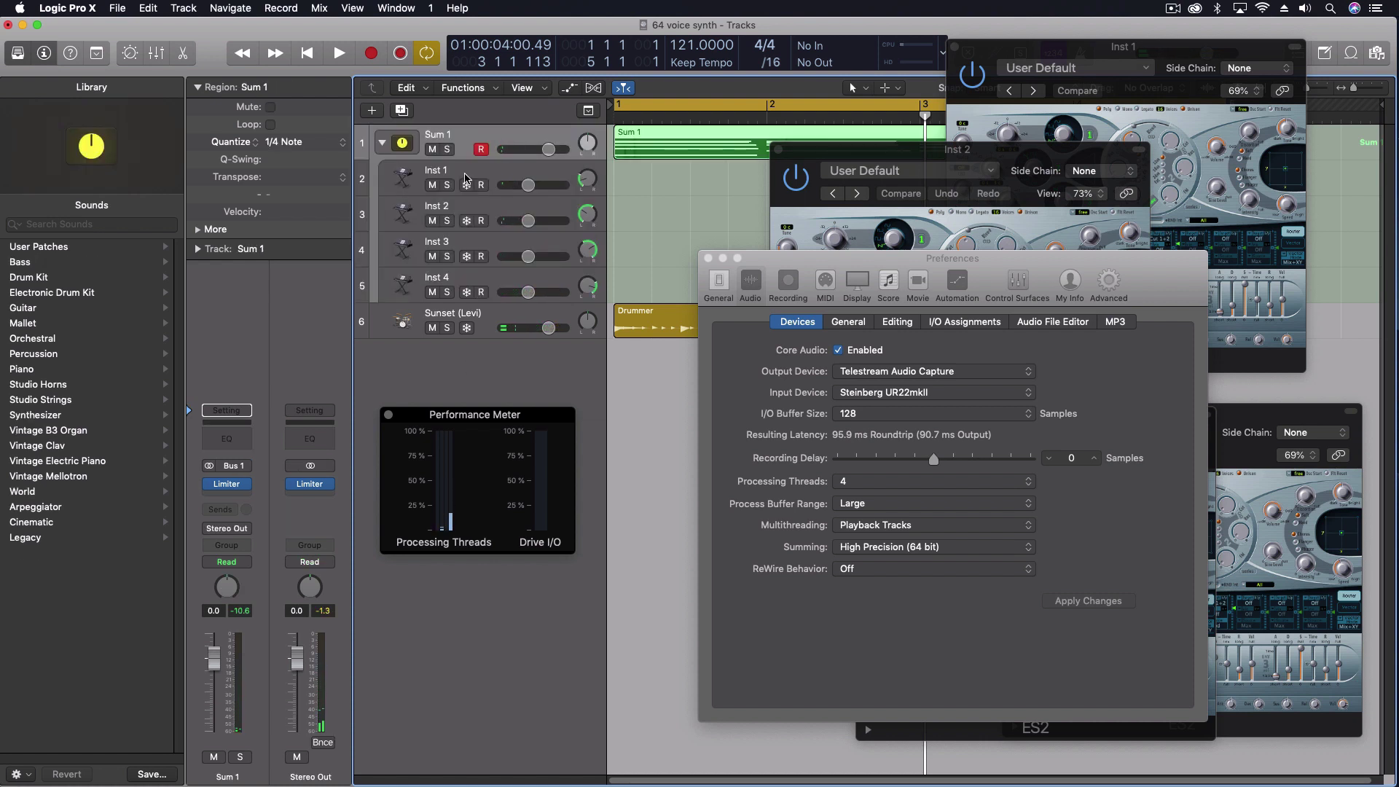
# Run a playback pass with Sum 1 selected to watch its Processing Threads load.
pyautogui.press('space')
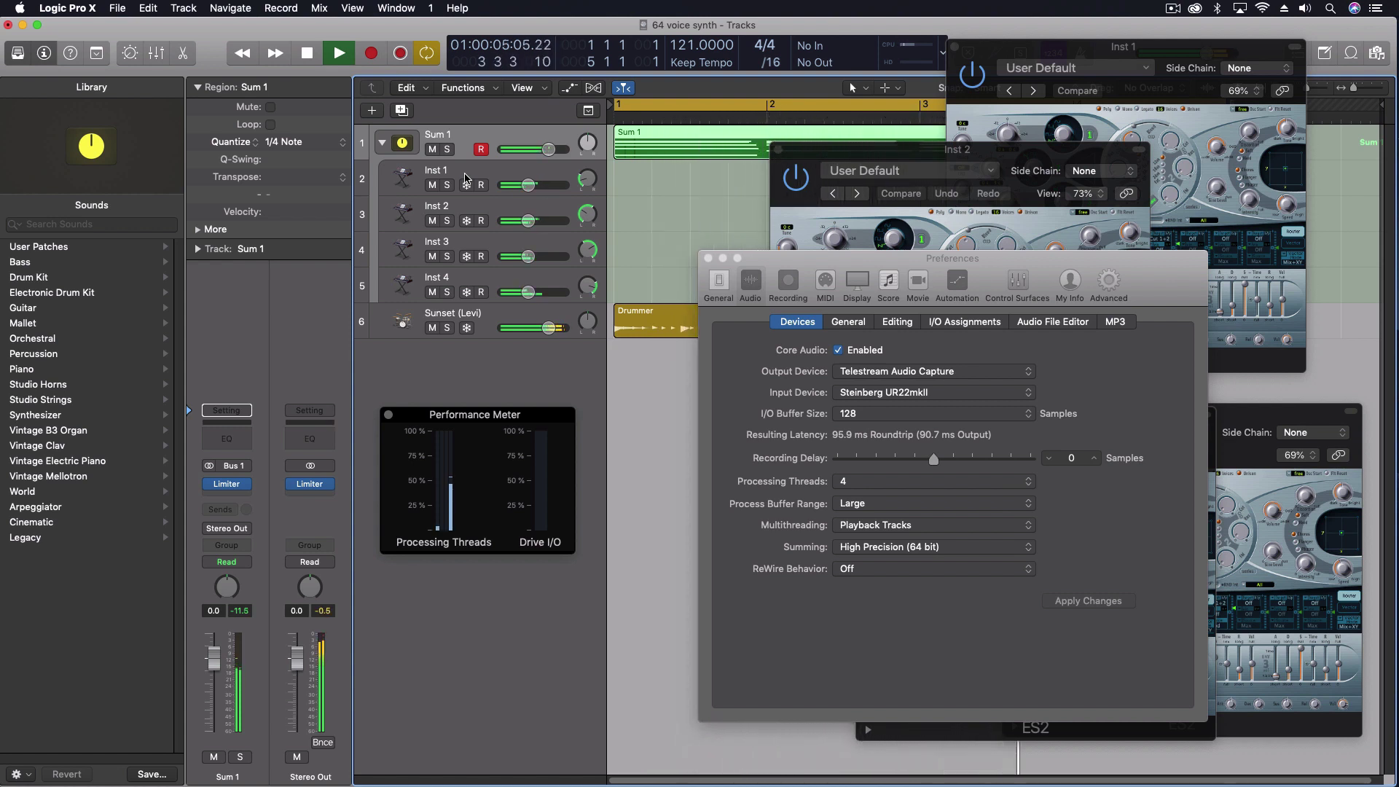
pyautogui.press('space')
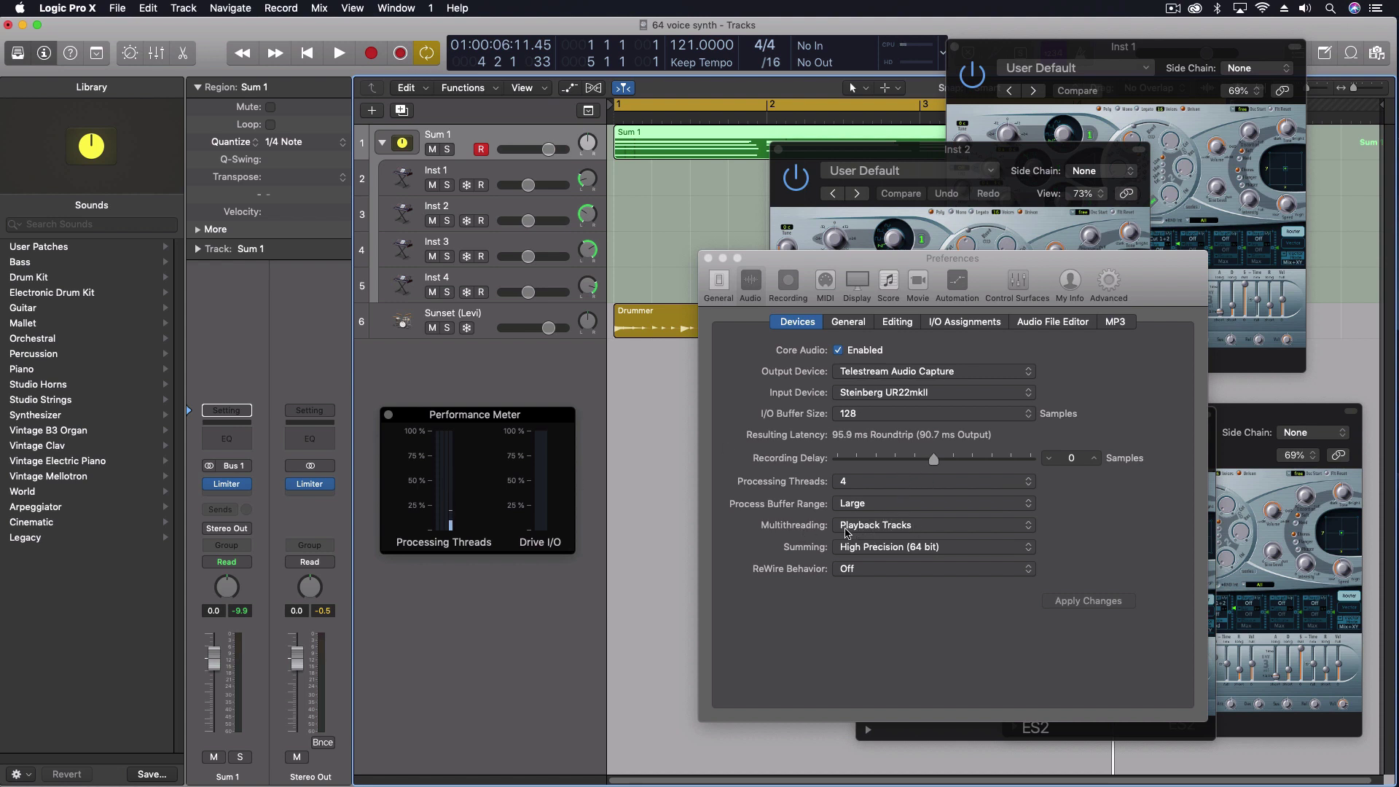
# Review the Multithreading choices, leaving Playback Tracks selected, and reopen the menu.
pyautogui.click(845, 528)
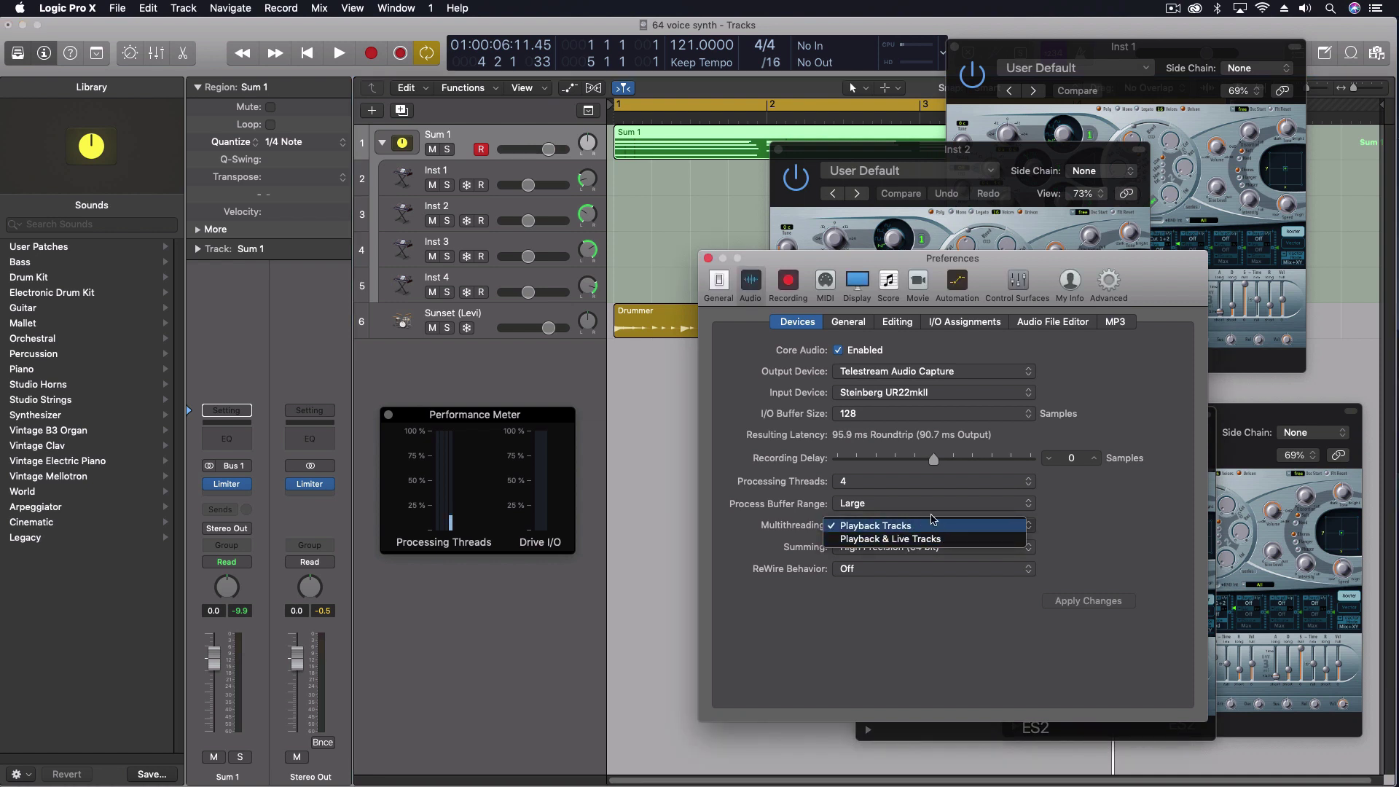
pyautogui.click(933, 525)
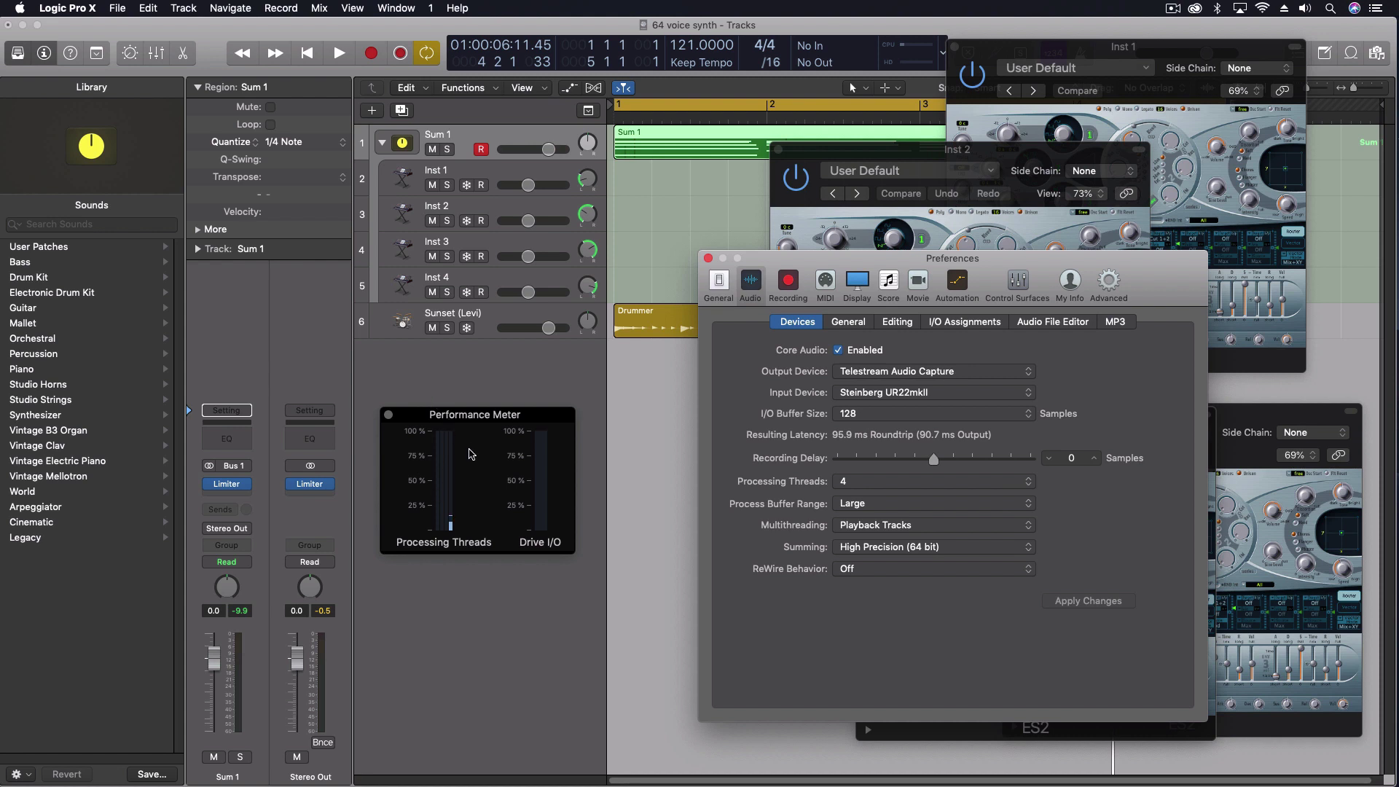
pyautogui.click(875, 525)
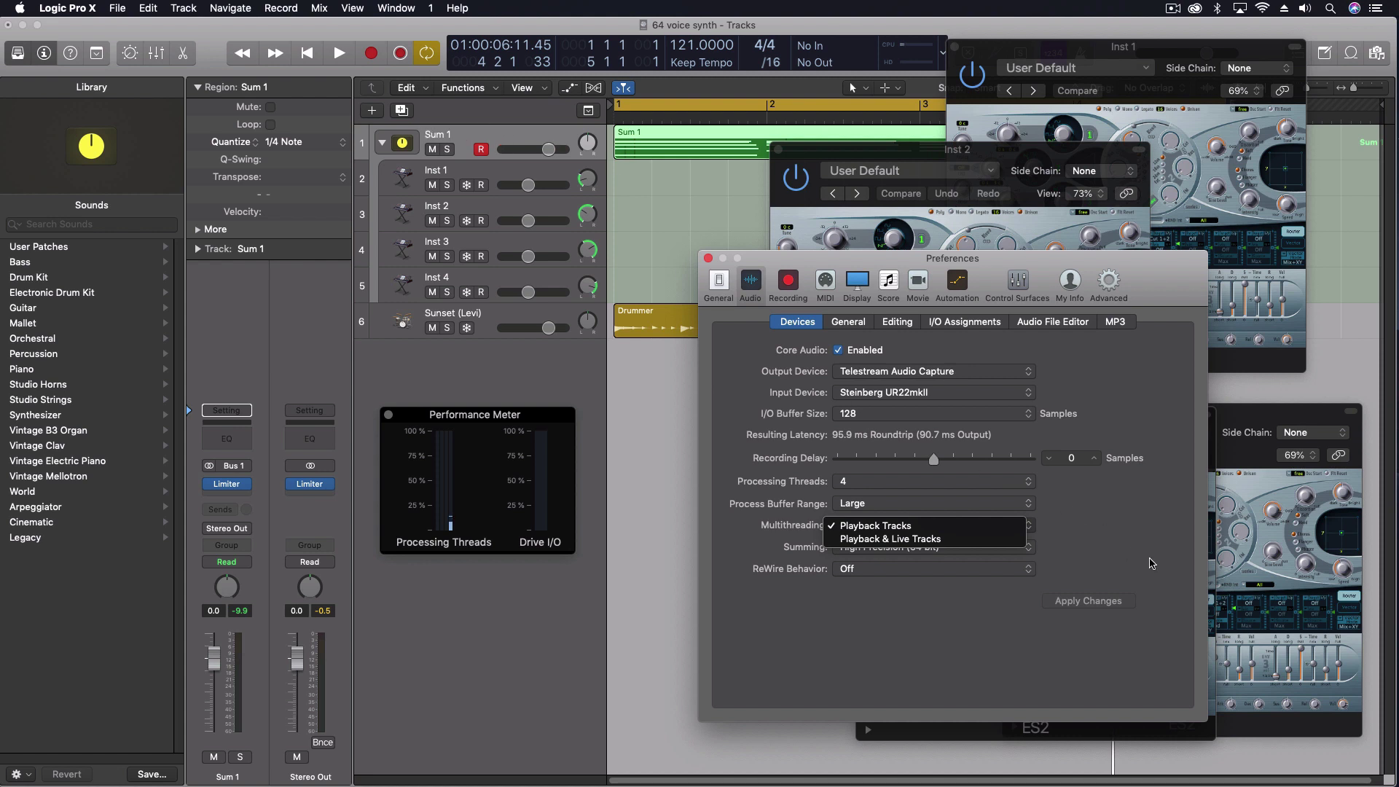
# Choose Playback & Live Tracks from the Multithreading menu.
pyautogui.click(1088, 526)
pyautogui.click(892, 529)
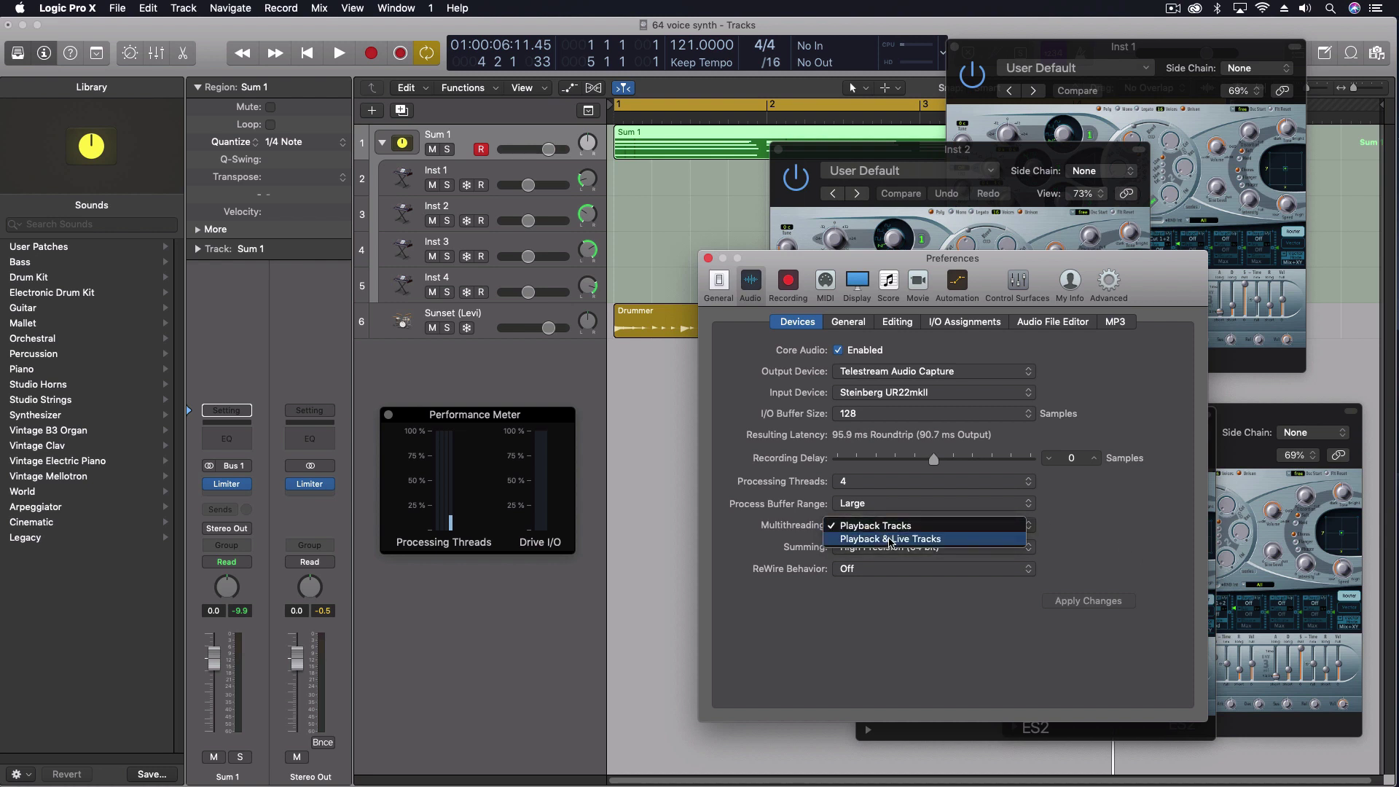
pyautogui.click(531, 585)
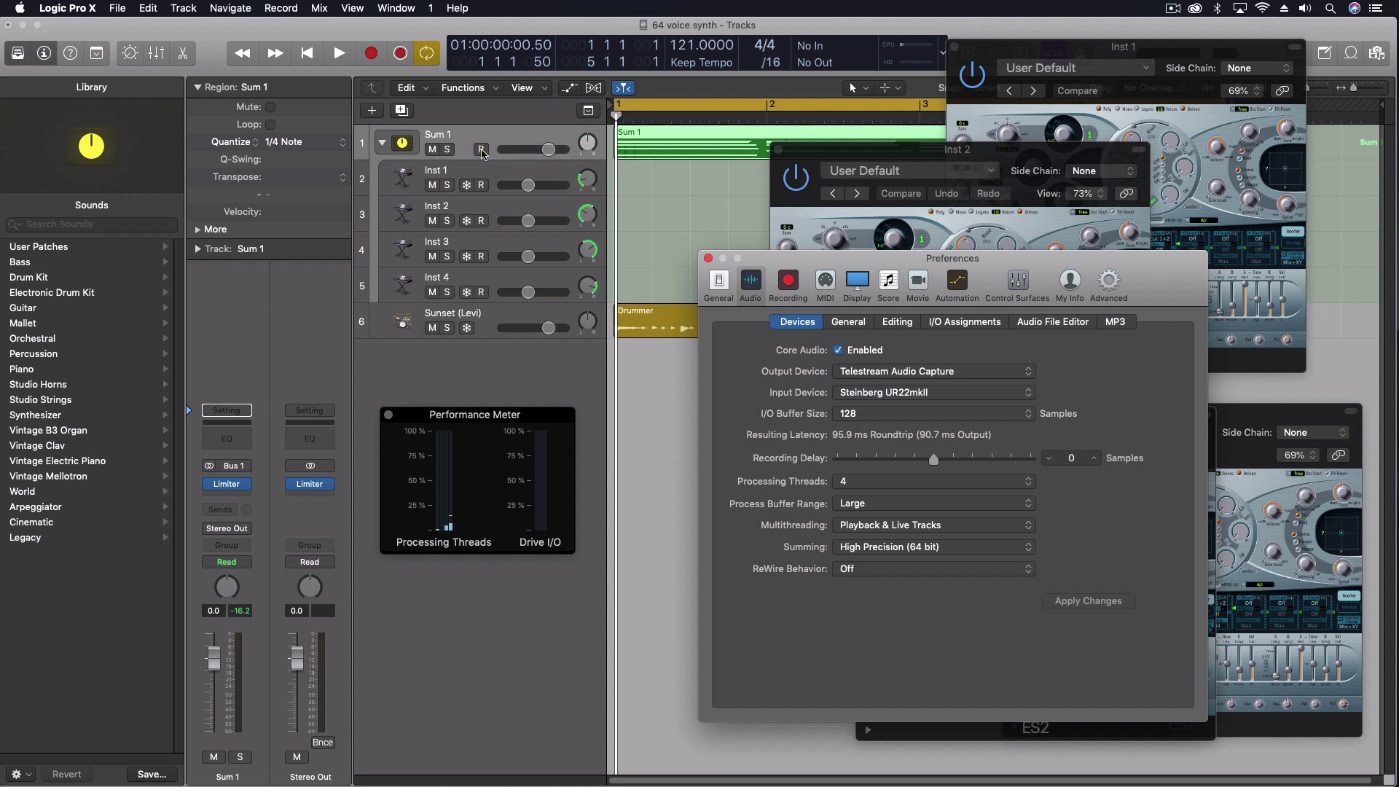
# Disarm Sum 1, play briefly, then play again with Sunset (Levi) selected under Playback & Live Tracks.
pyautogui.click(481, 149)
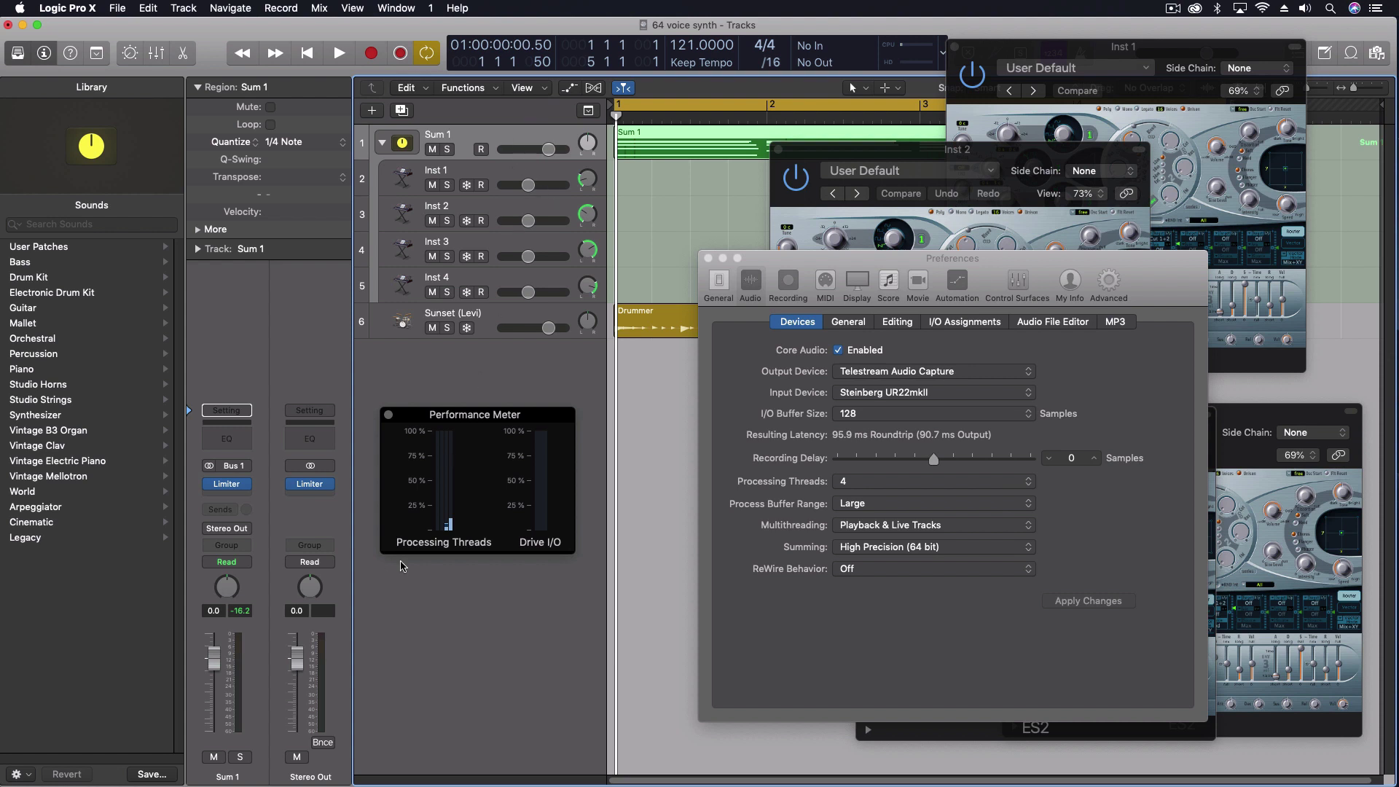
pyautogui.press('space')
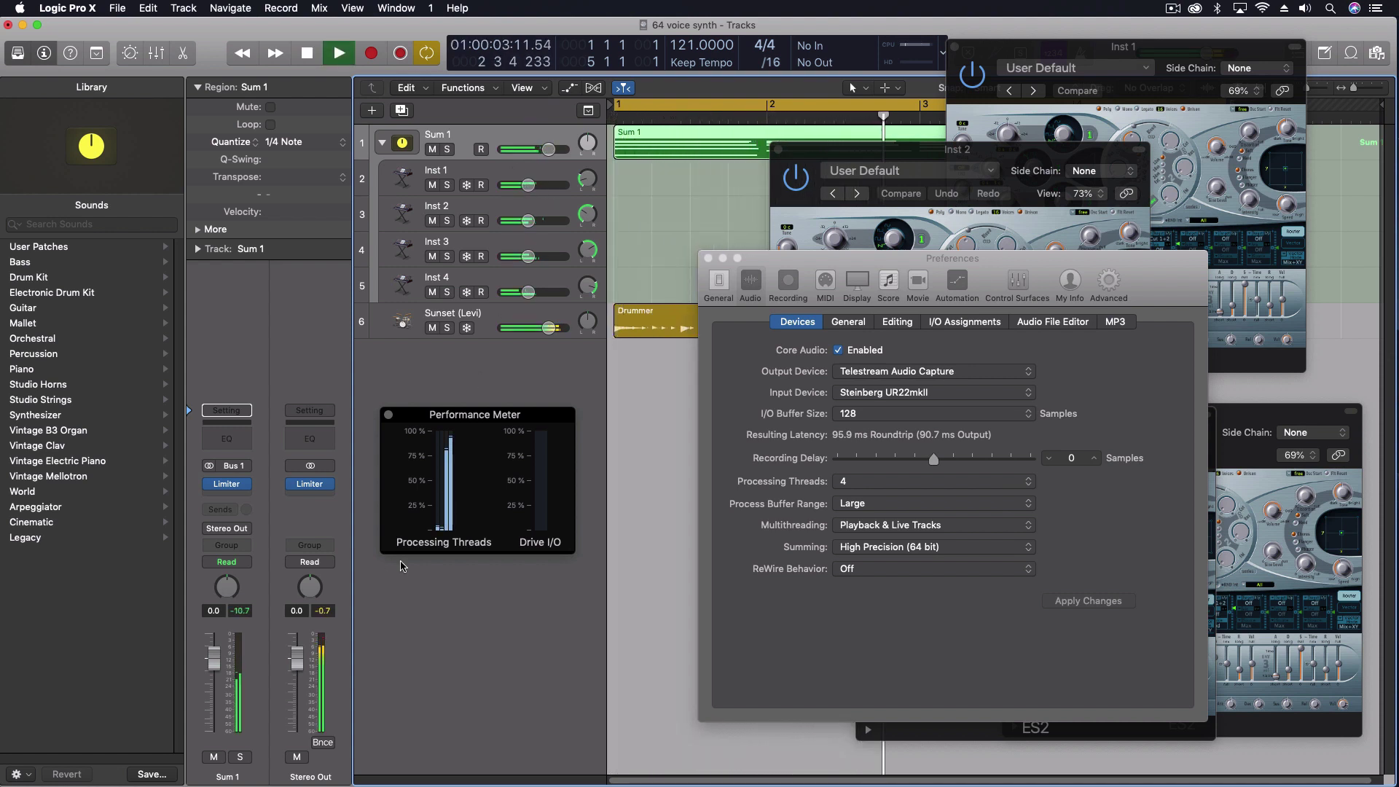
pyautogui.press('space')
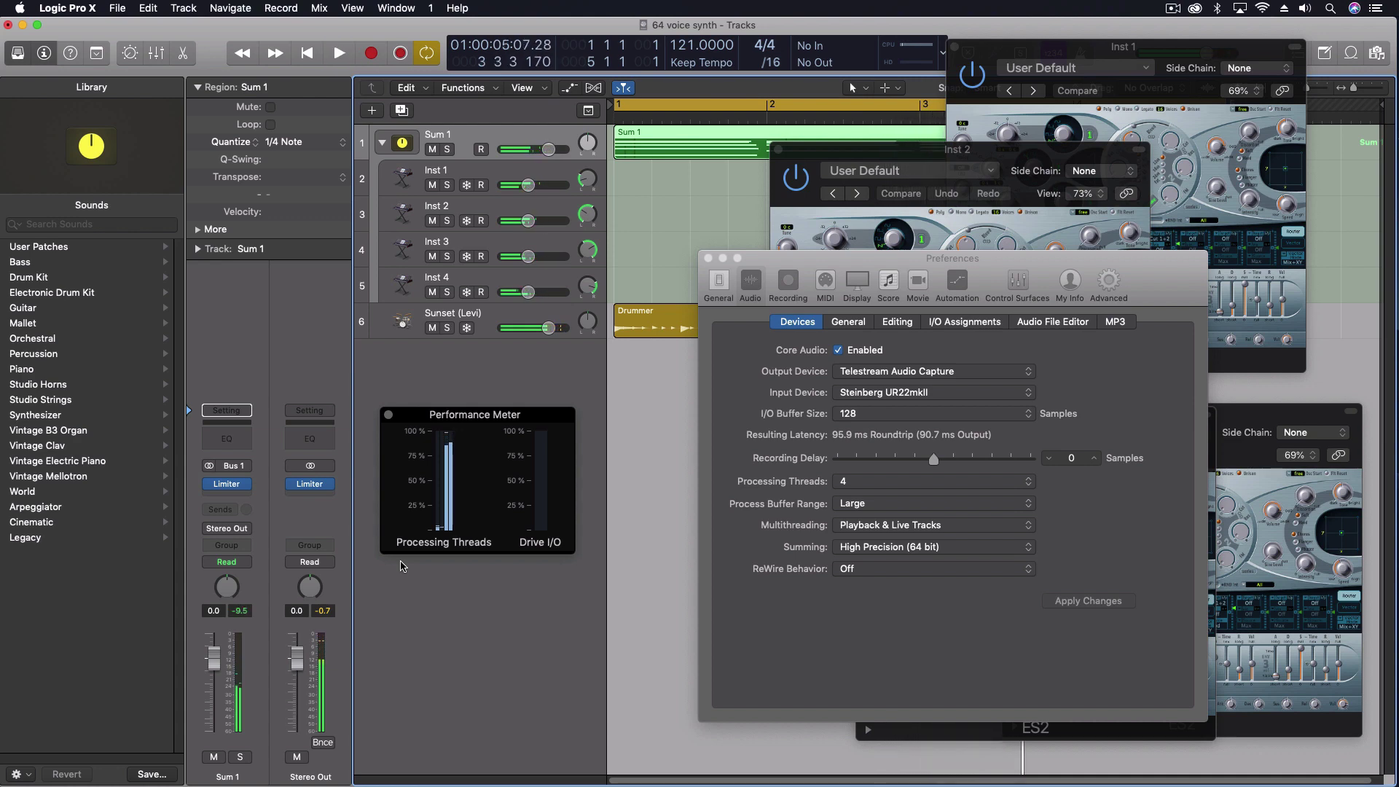
pyautogui.click(493, 318)
pyautogui.press('space')
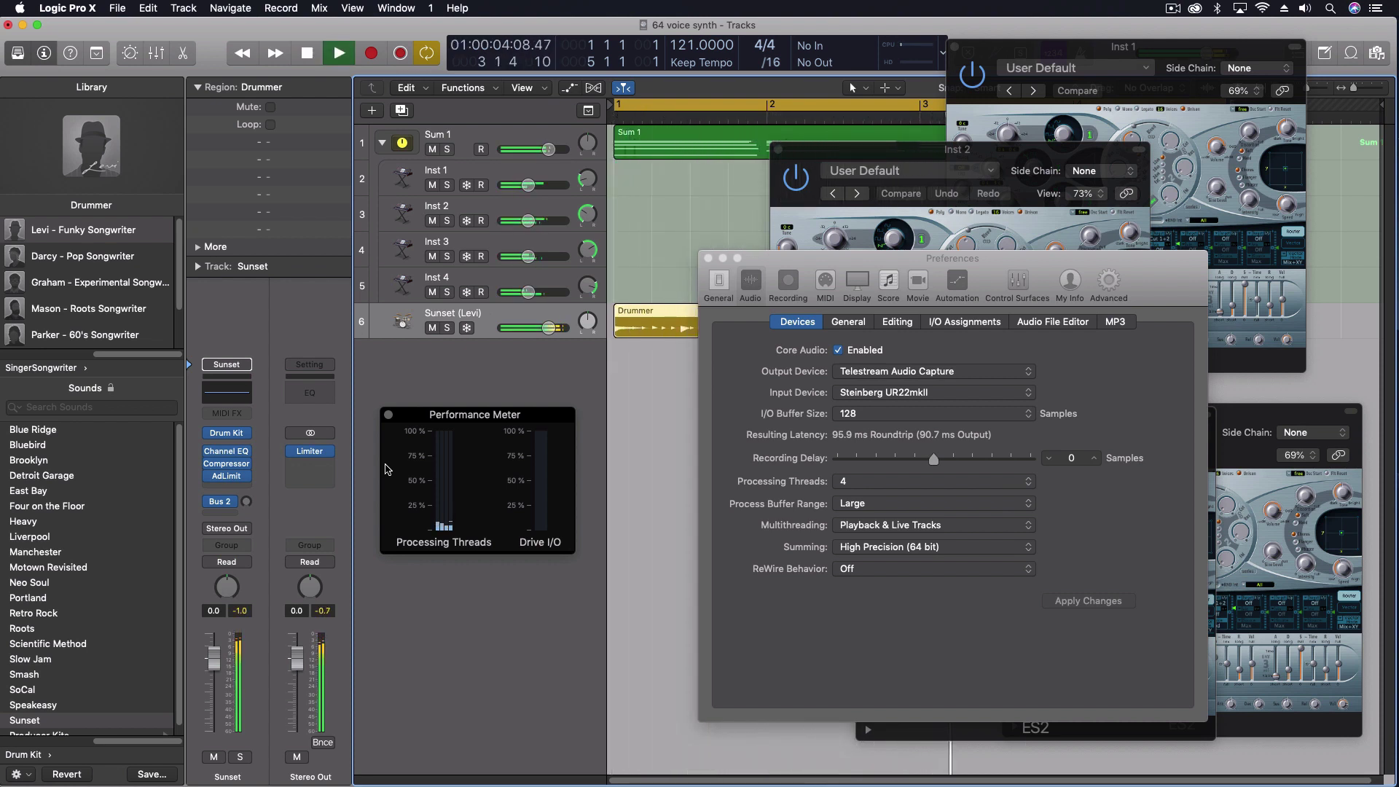
pyautogui.moveTo(548, 149); pyautogui.dragTo(543, 149)
pyautogui.keyDown('alt'); pyautogui.click(542, 149); pyautogui.keyUp('alt')
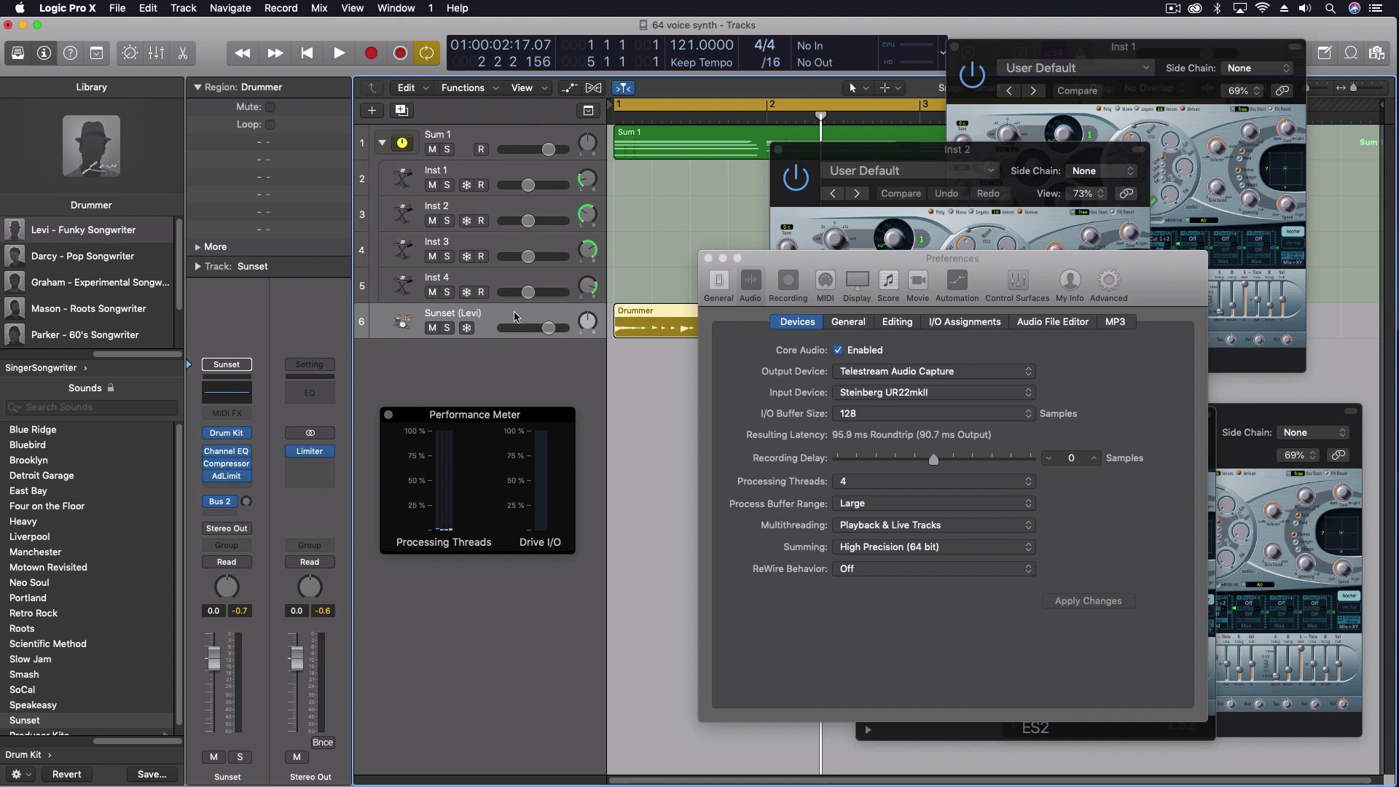
pyautogui.moveTo(767, 254); pyautogui.dragTo(900, 286)
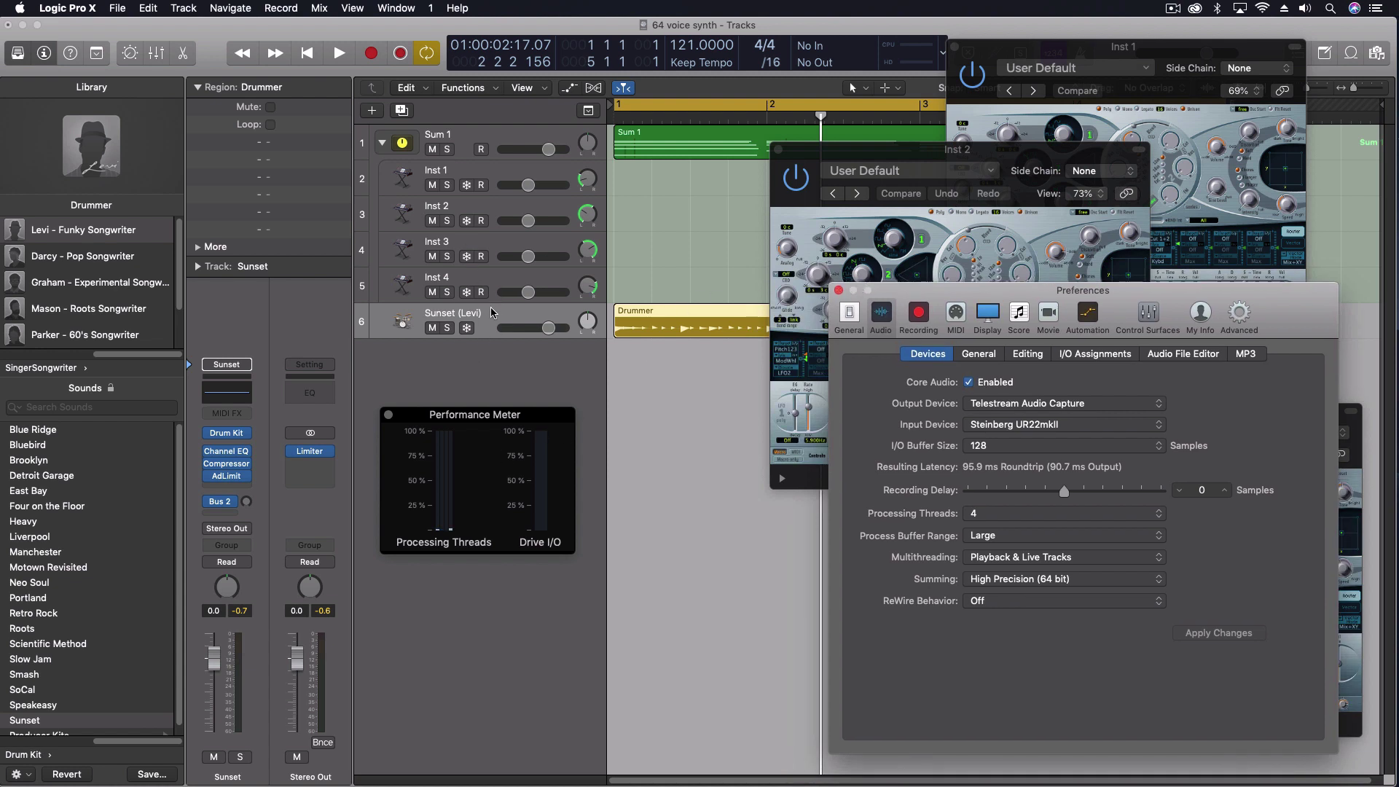